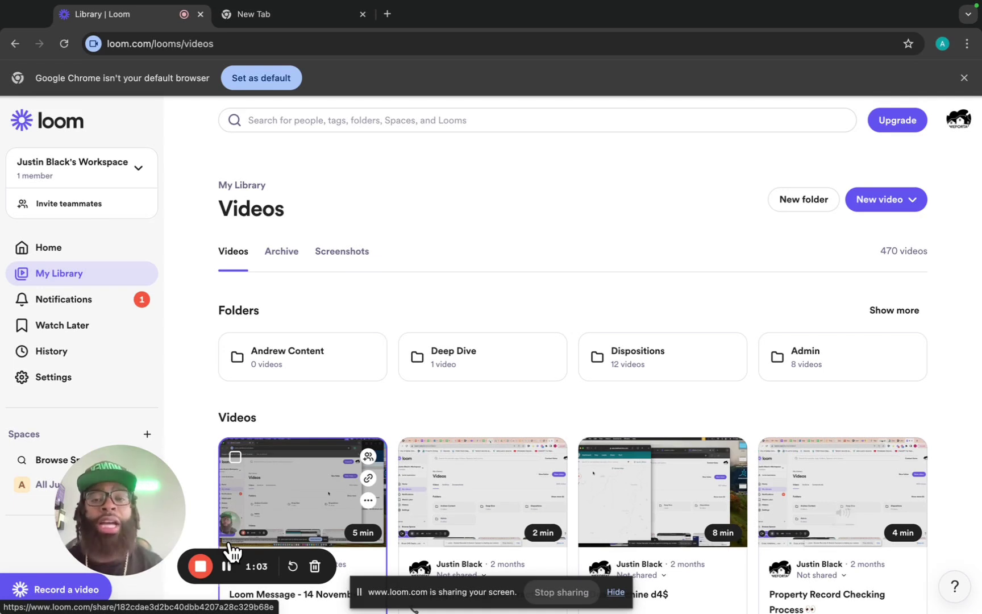
Google 'sos direct' in the new tab and open the SOSDirect login result.
key(ctrl+Tab)
text(sos)
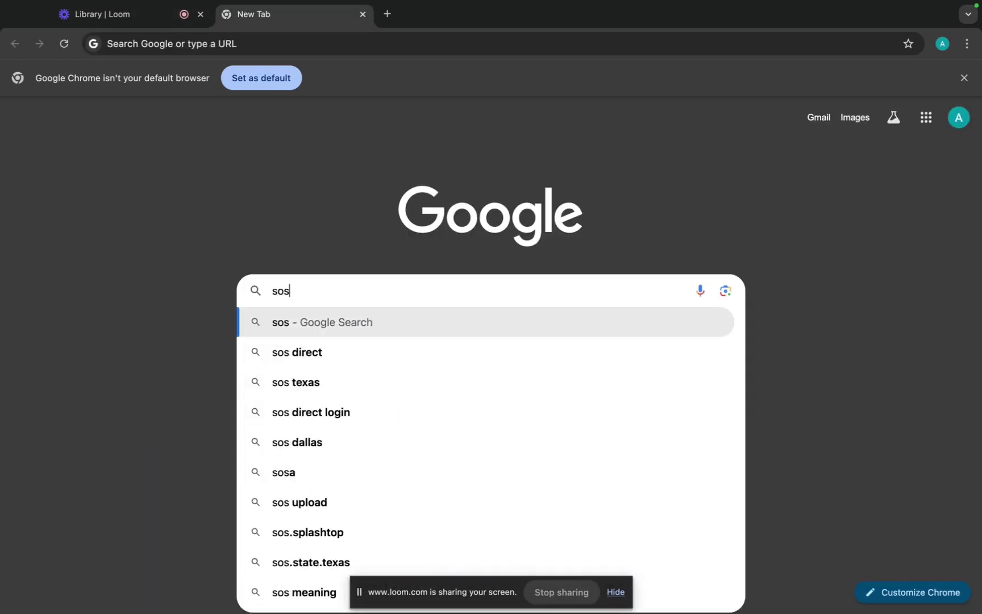
key(Down)
key(Return)
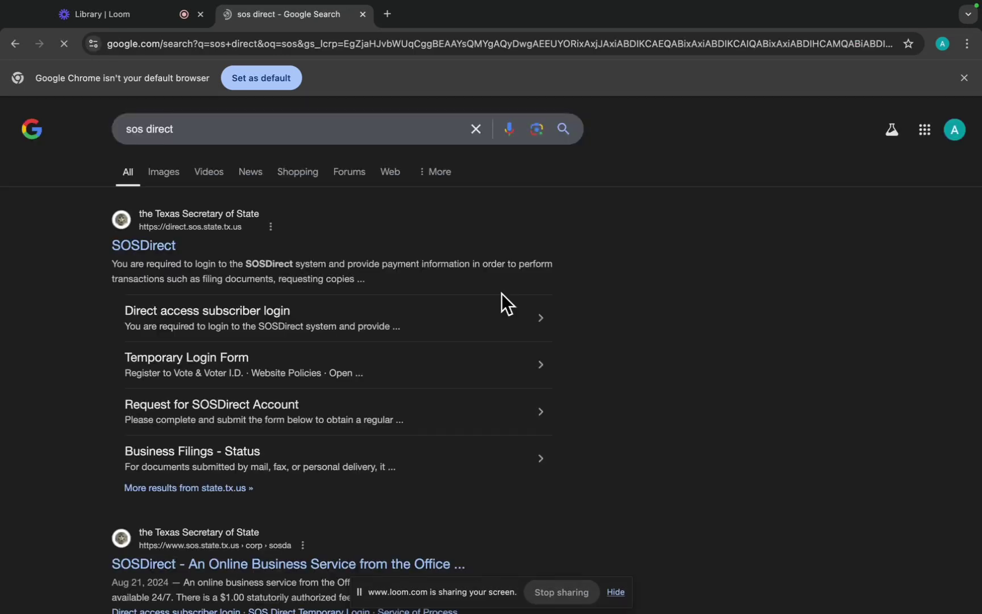
click(160, 247)
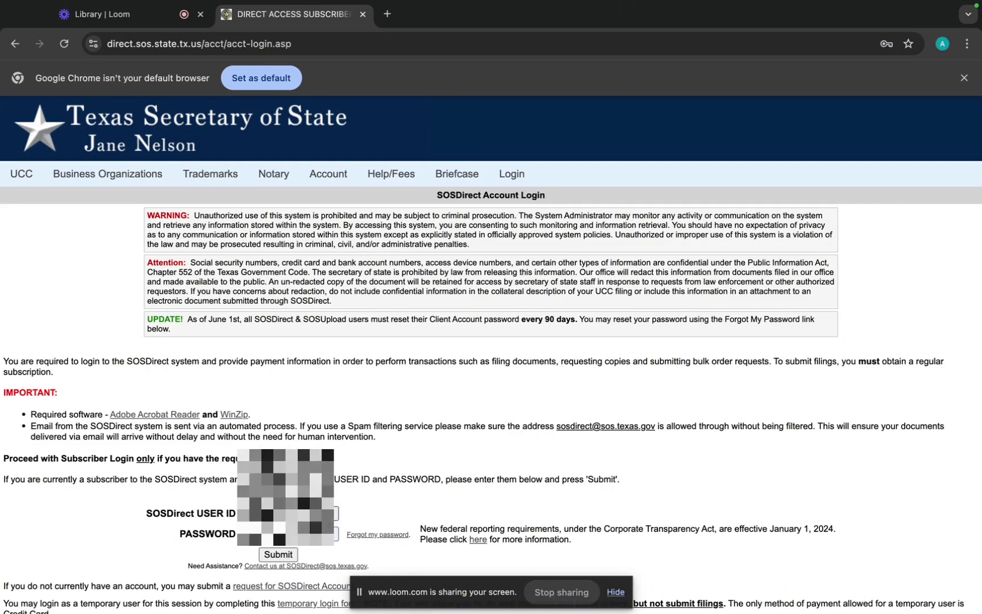
Log in to SOSDirect using Chrome's saved user ID and password.
click(335, 513)
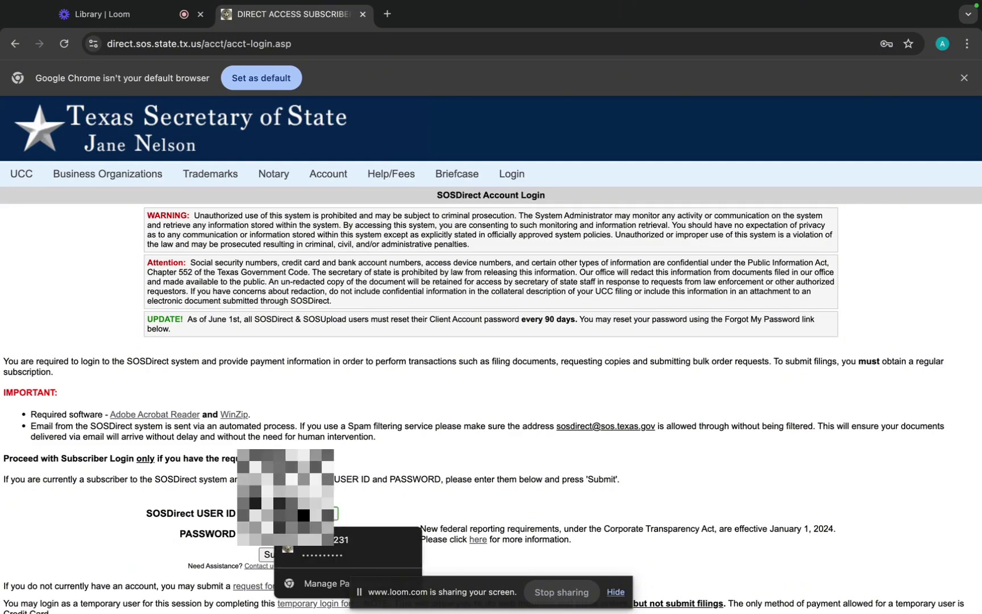
click(332, 540)
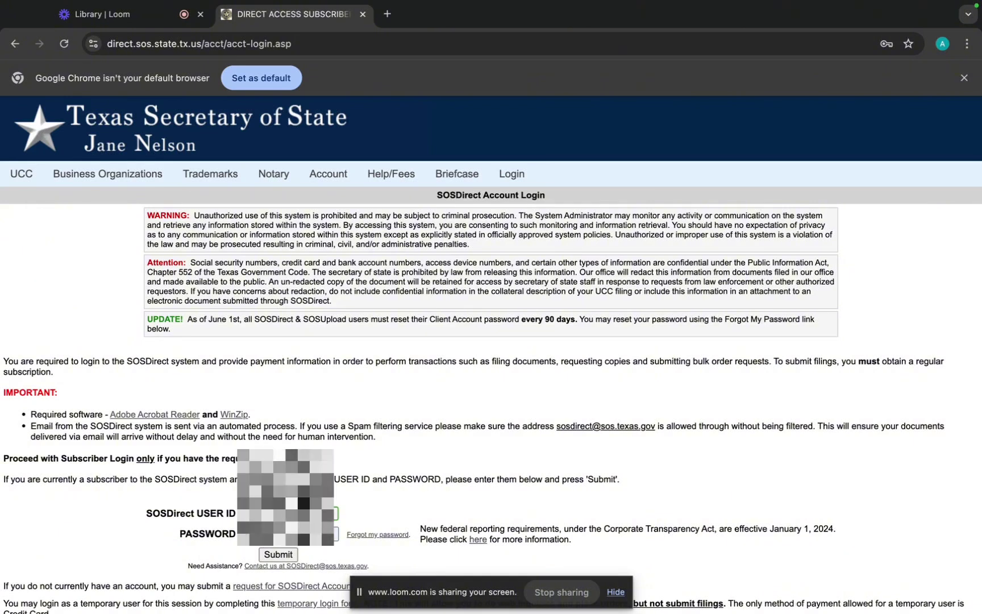
click(331, 537)
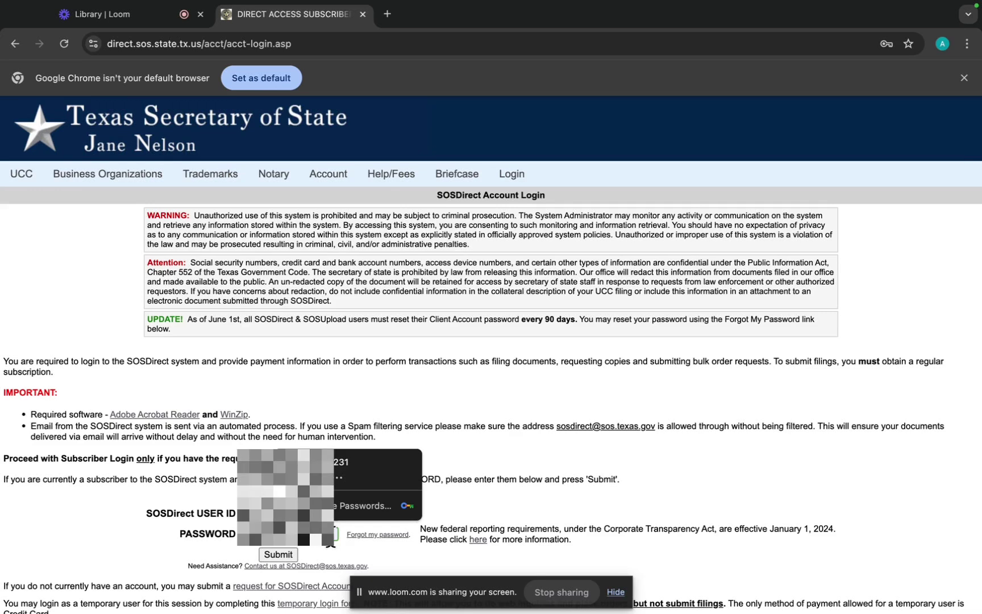
text(•)
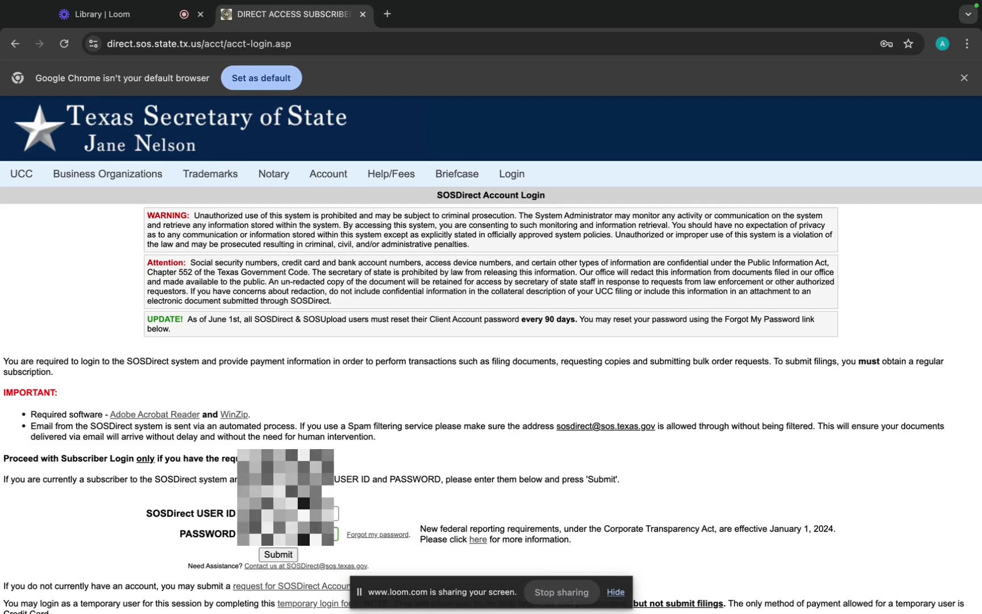
click(289, 554)
scroll(350, 353, down, 1)
Replace contact name Closing Culture with 'Escrow Club', enter the new contact e-mail, and continue.
scroll(350, 361, down, 1)
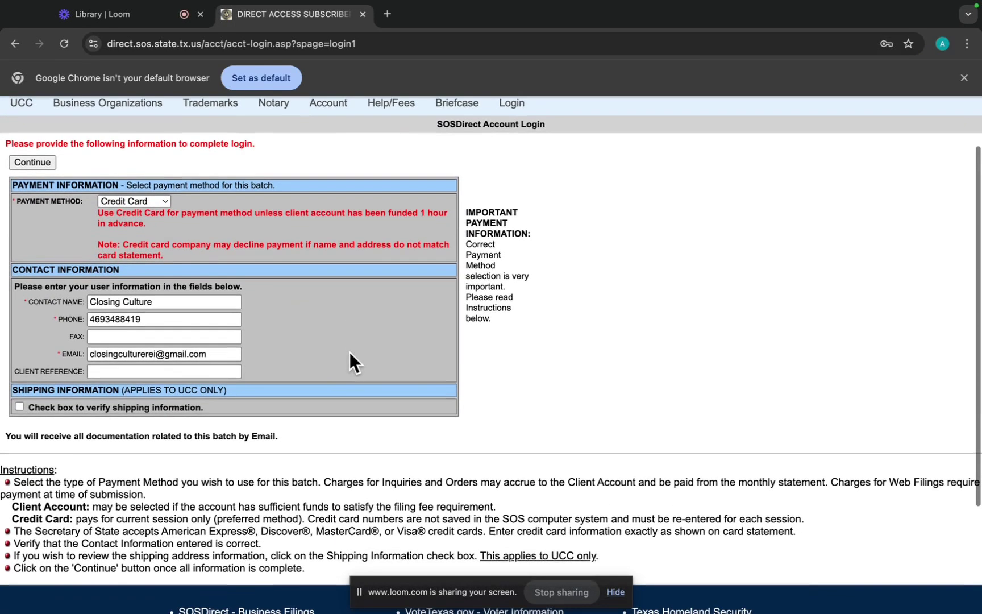
triple_click(188, 302)
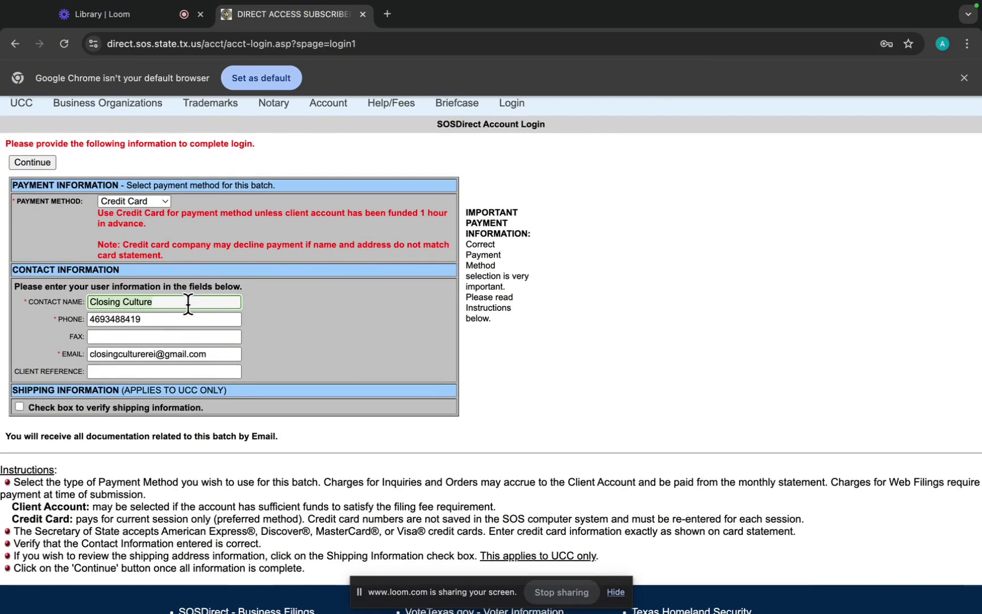
click(188, 302)
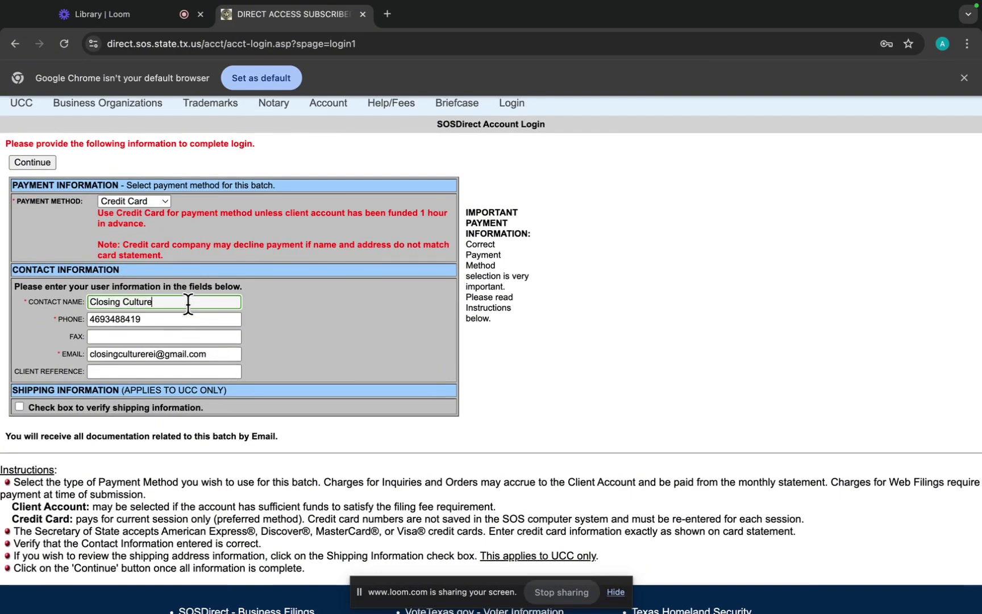
key(shift+Left)
key(shift+Left)
key(shift+Left)
key(shift+Left)
key(shift+Left)
key(shift+Left)
key(shift+Left)
key(shift+Left)
key(shift+Left)
key(shift+Left)
key(shift+Left)
key(shift+Left)
key(shift+Left)
key(shift+Left)
key(shift+Left)
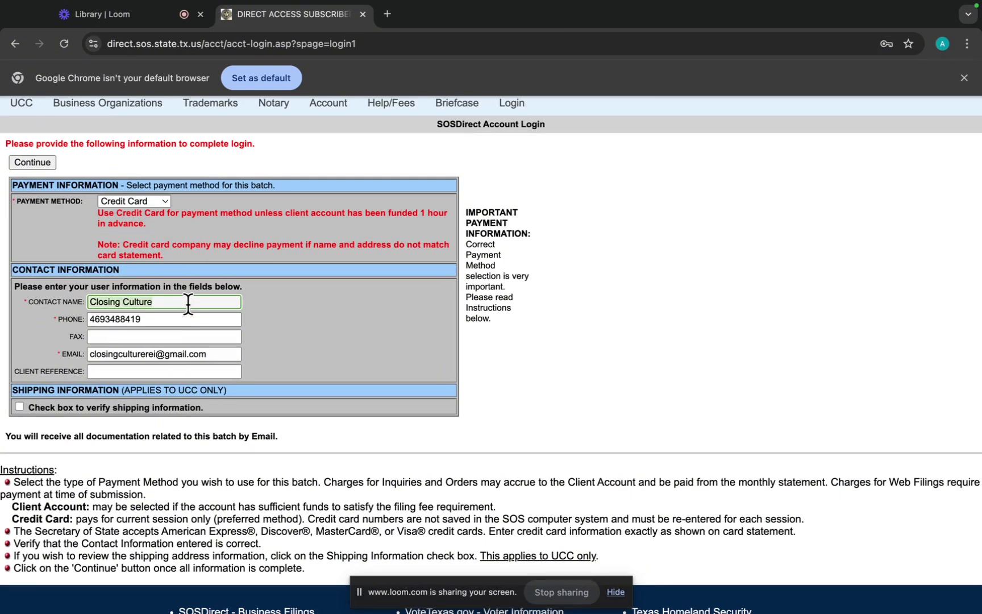
text(Escrow )
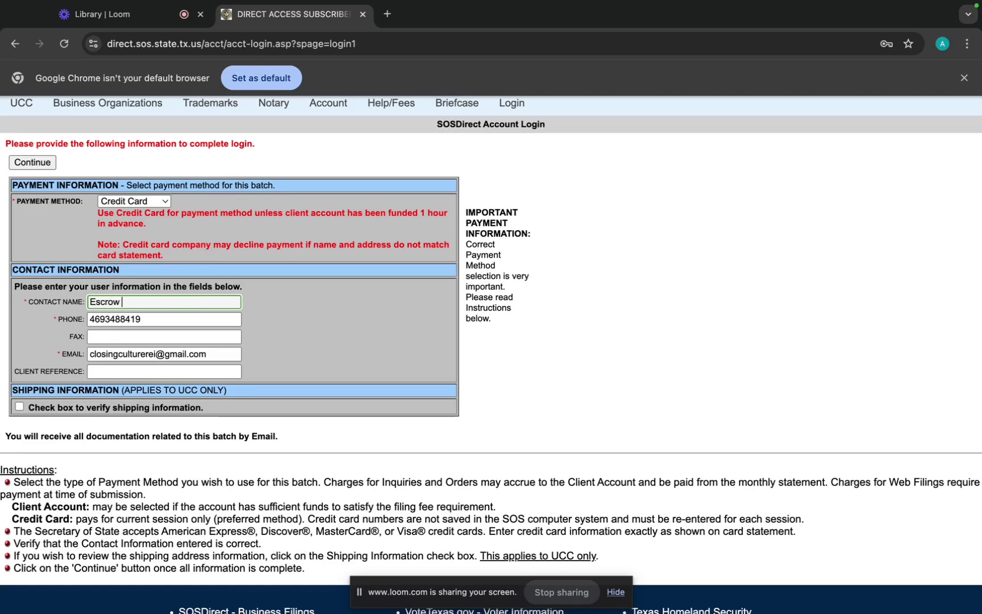
text(Club)
triple_click(225, 357)
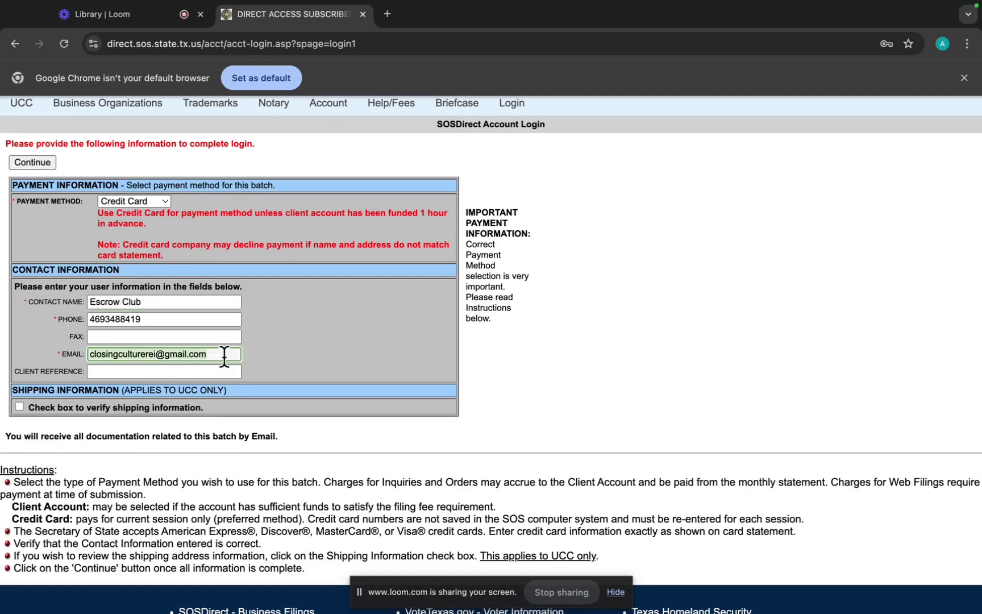
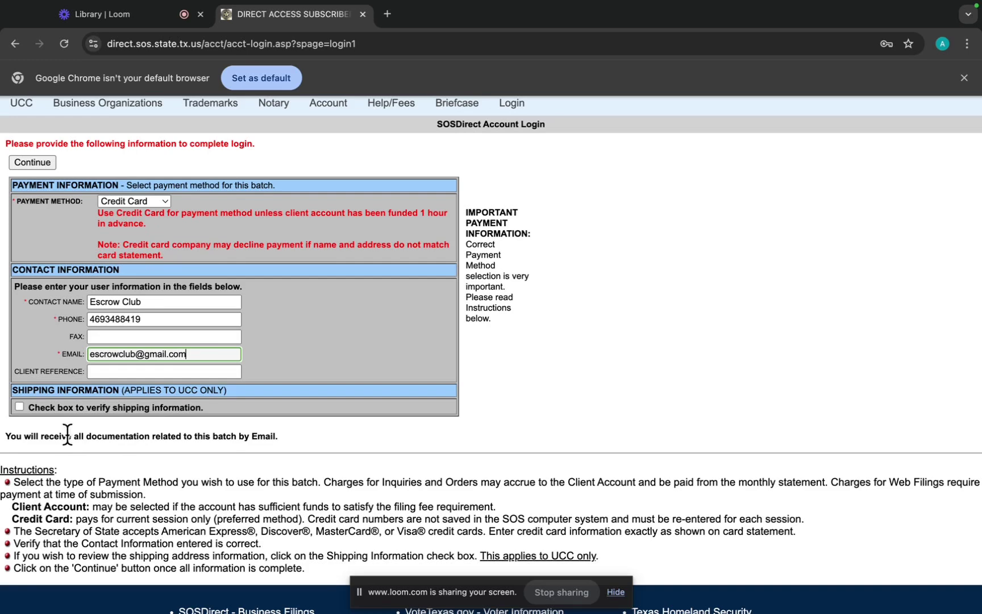
click(43, 162)
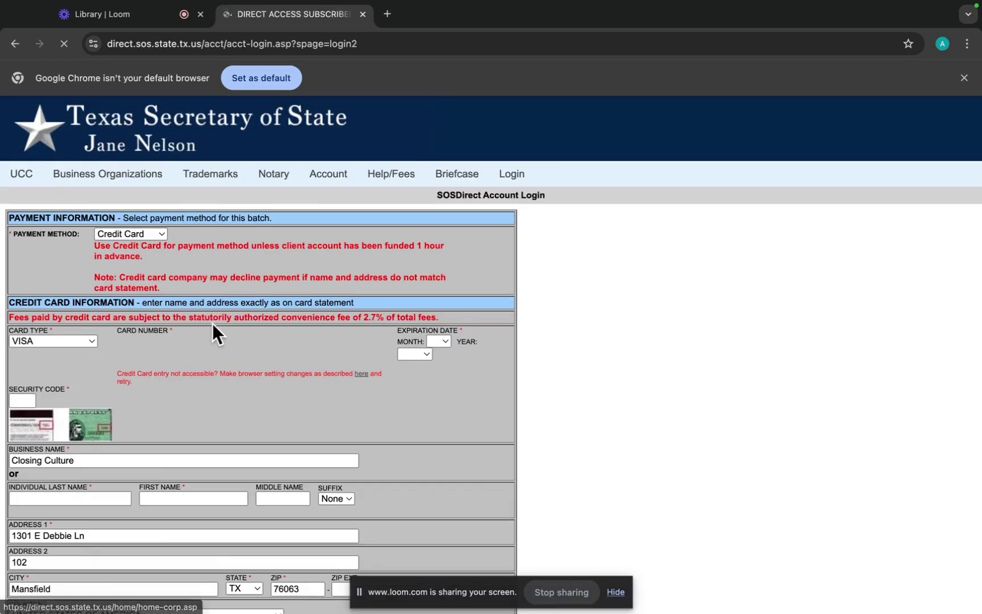
Enter 'Escrow Club' as the business name on the card.
scroll(215, 329, down, 1)
scroll(215, 329, down, 2)
click(185, 368)
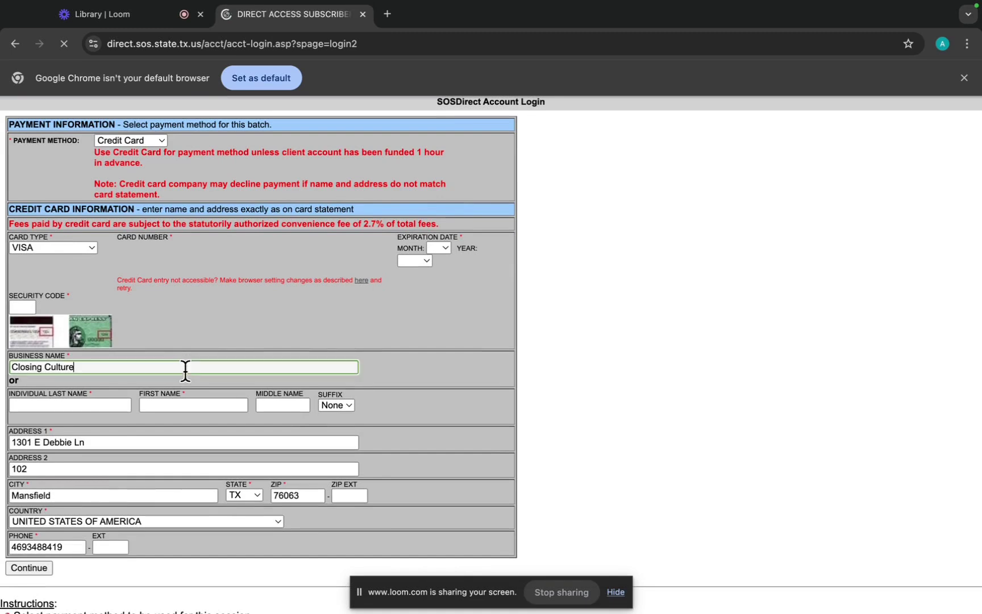
text(Escer)
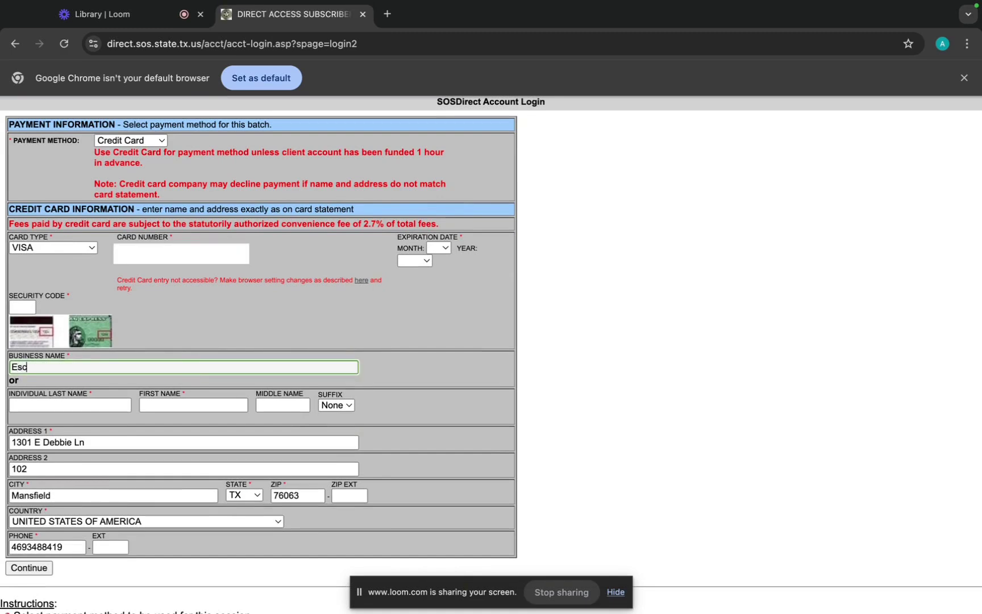
key(BackSpace)
key(BackSpace)
text(row Club)
Enter the card number, expiry month 1 and year 2026, and the security code.
scroll(135, 467, down, 1)
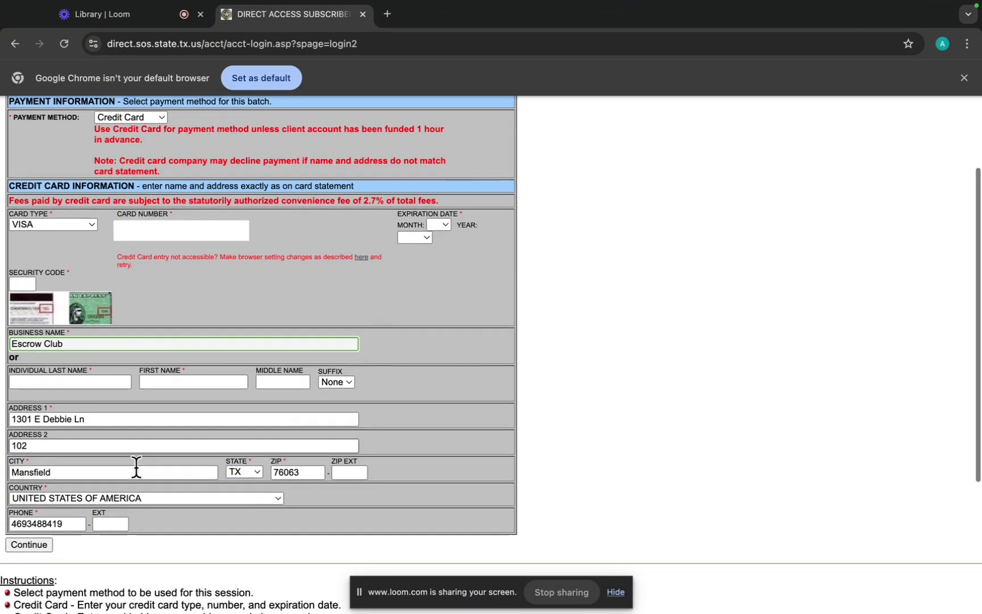
click(168, 231)
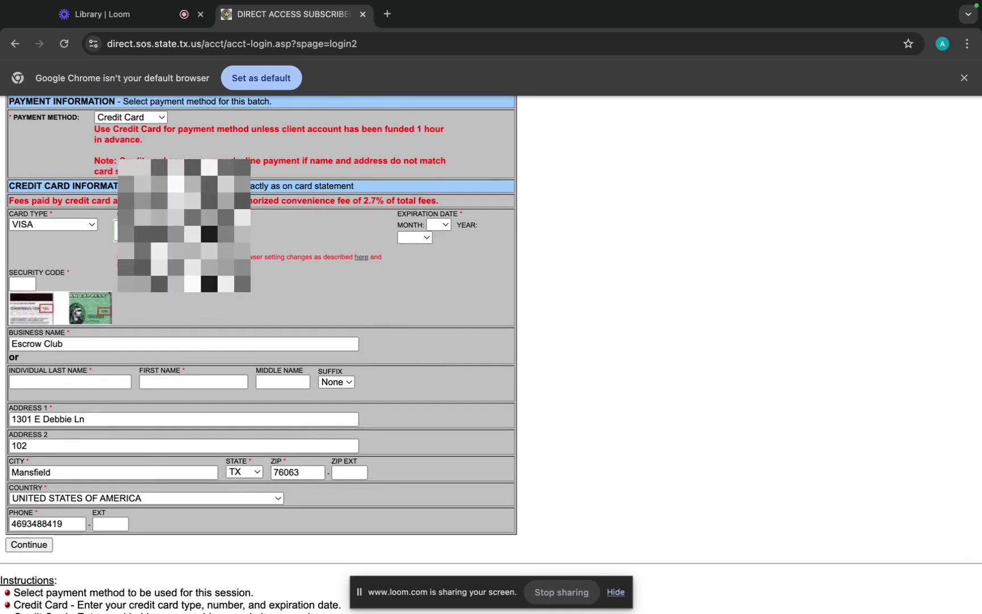
text(5)
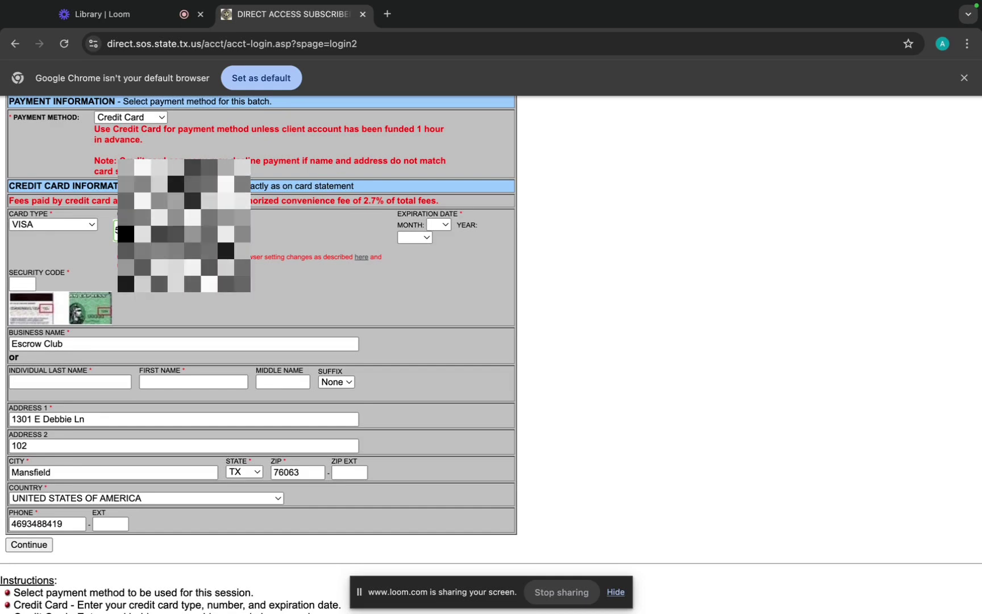
click(446, 223)
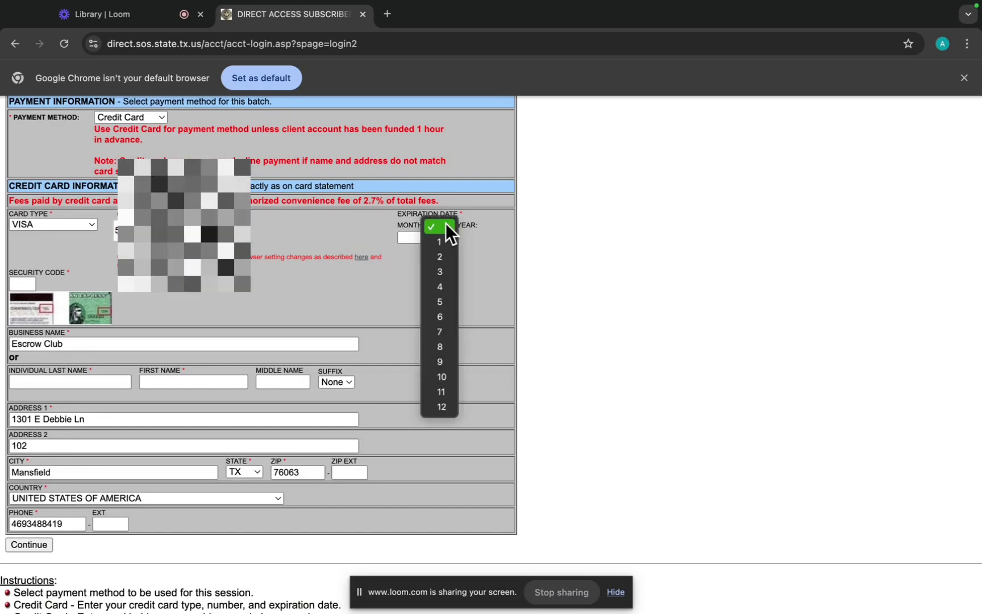
click(438, 242)
click(427, 237)
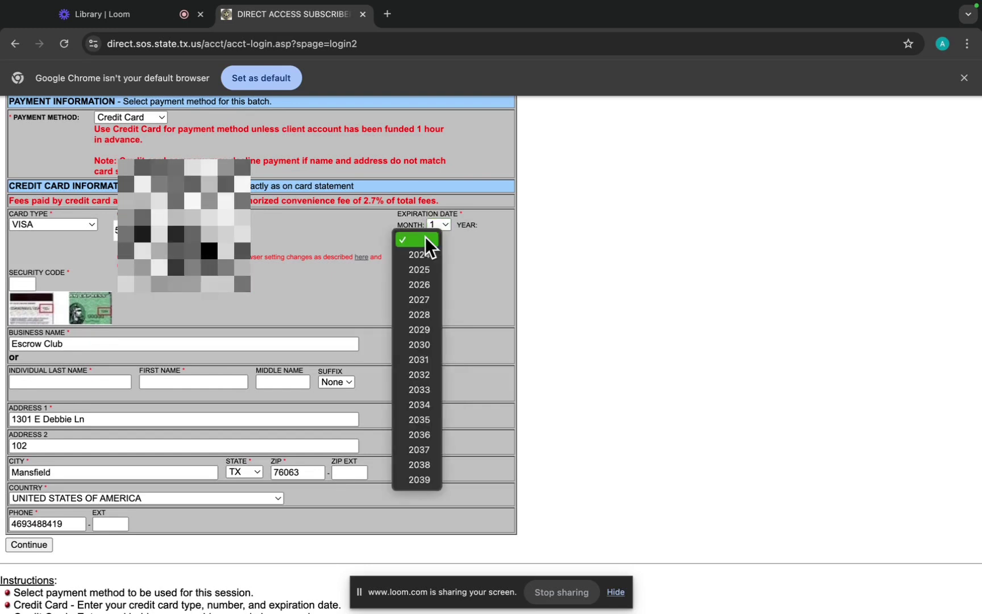
click(422, 285)
click(27, 283)
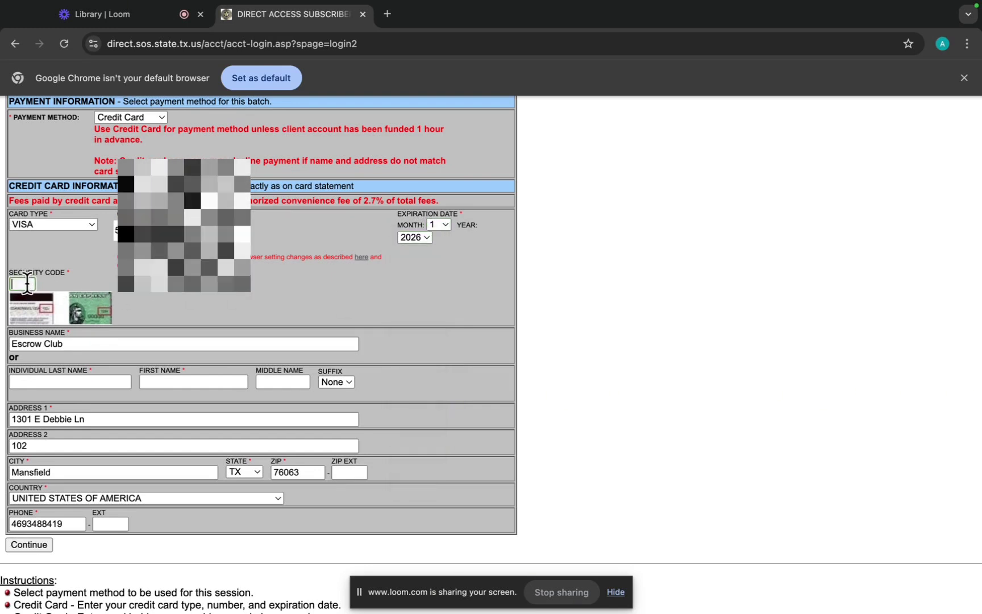
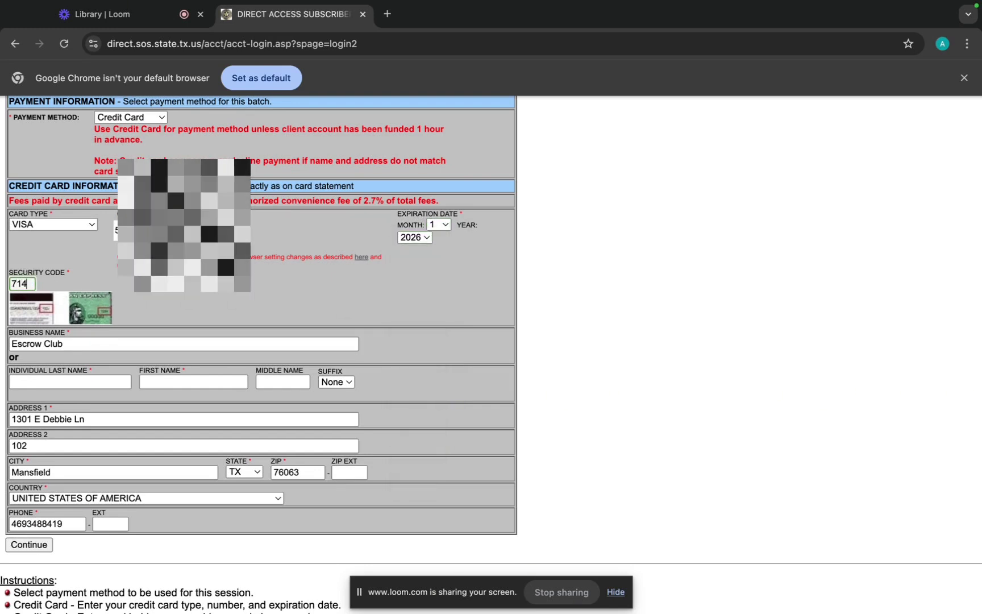
Submit the card details, decline saving the card, and open Business Organizations.
click(33, 543)
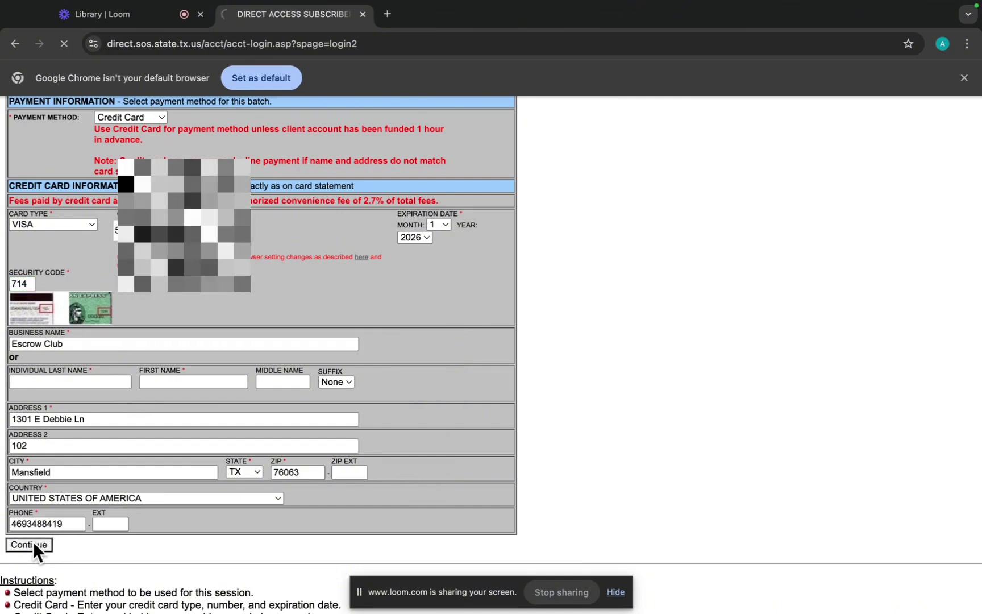
click(816, 422)
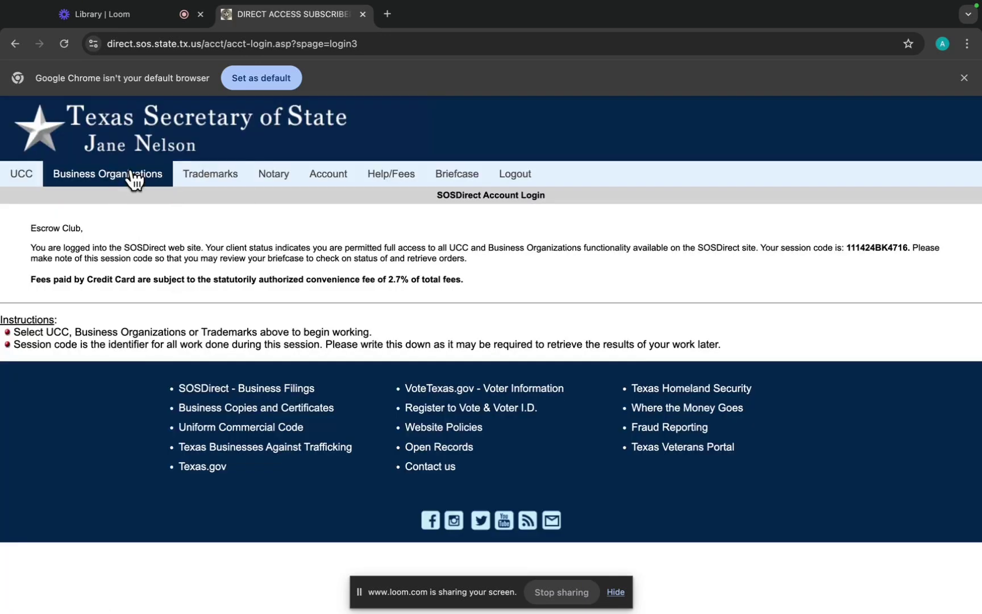
click(132, 183)
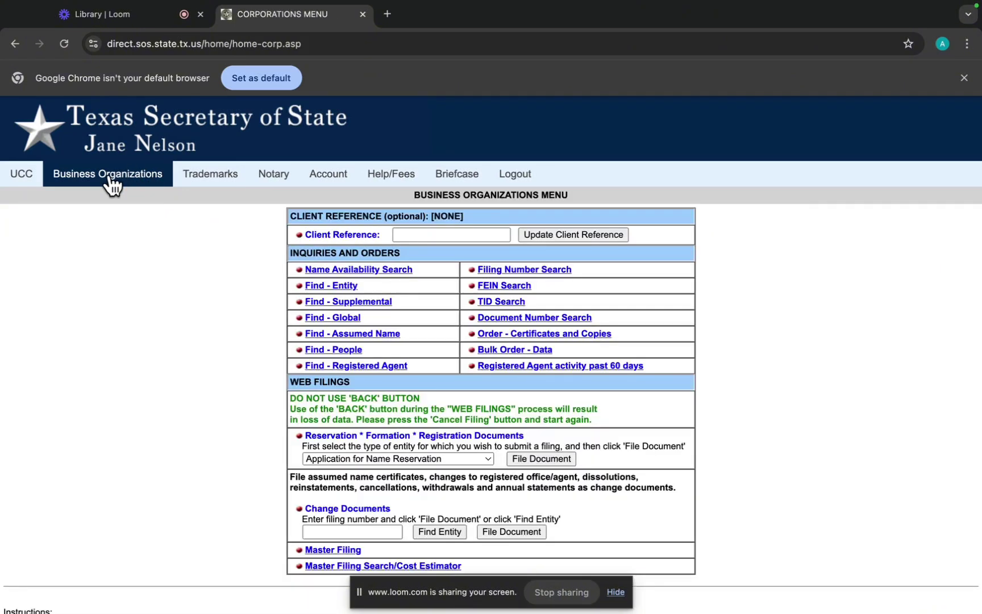
Enter the company's filing number under Change Documents and find the entity.
scroll(412, 358, down, 3)
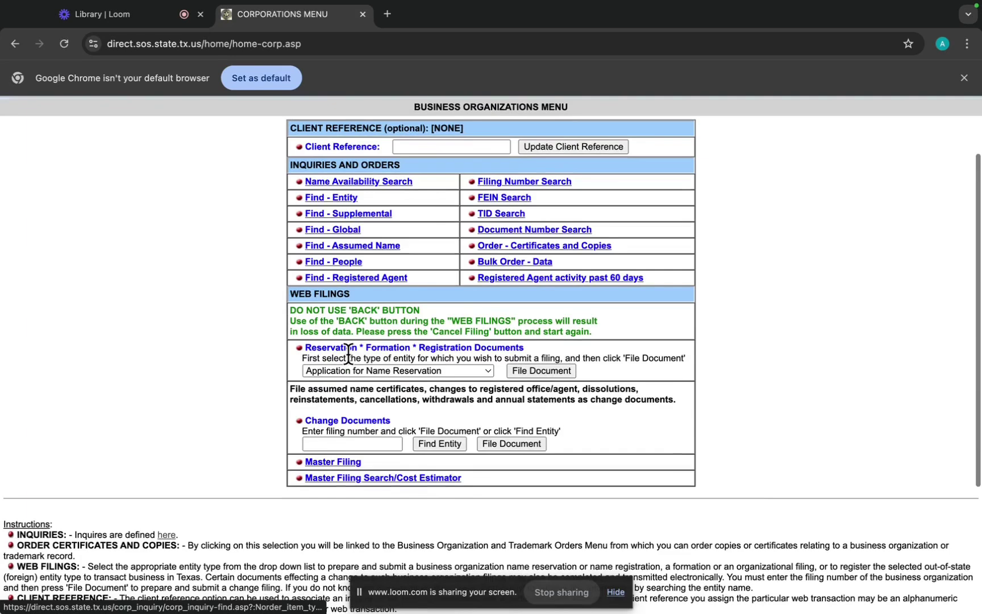
scroll(379, 388, up, 3)
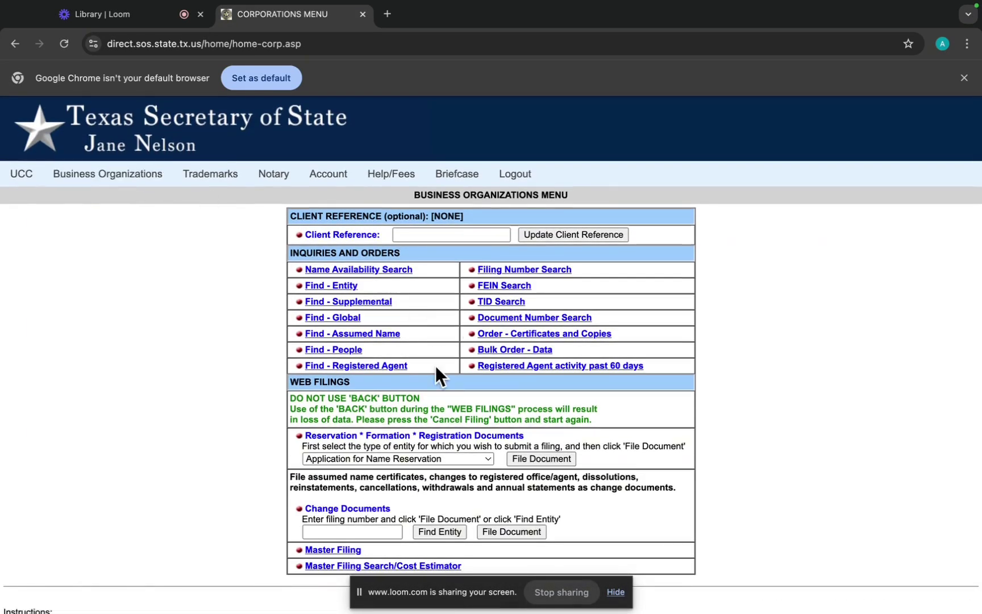
scroll(435, 369, down, 1)
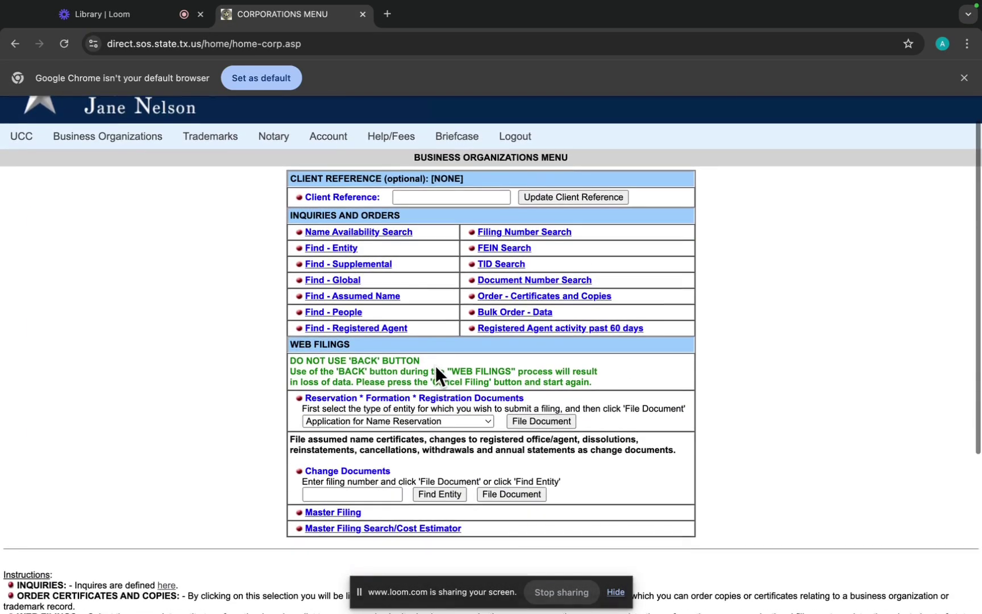
click(618, 592)
click(356, 494)
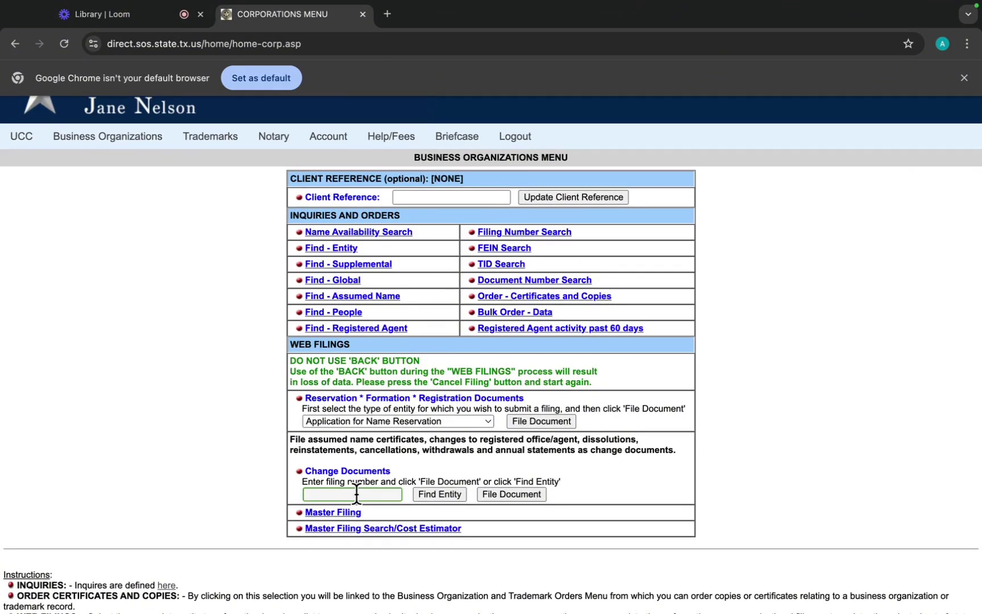
click(439, 494)
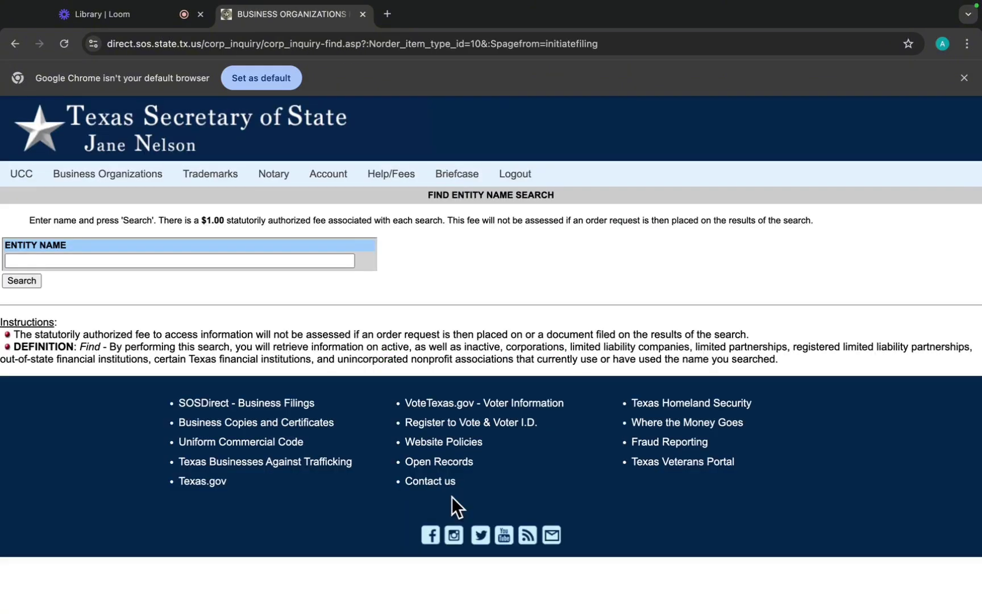
Search entity names for 'closing culture'.
click(228, 260)
text(closi)
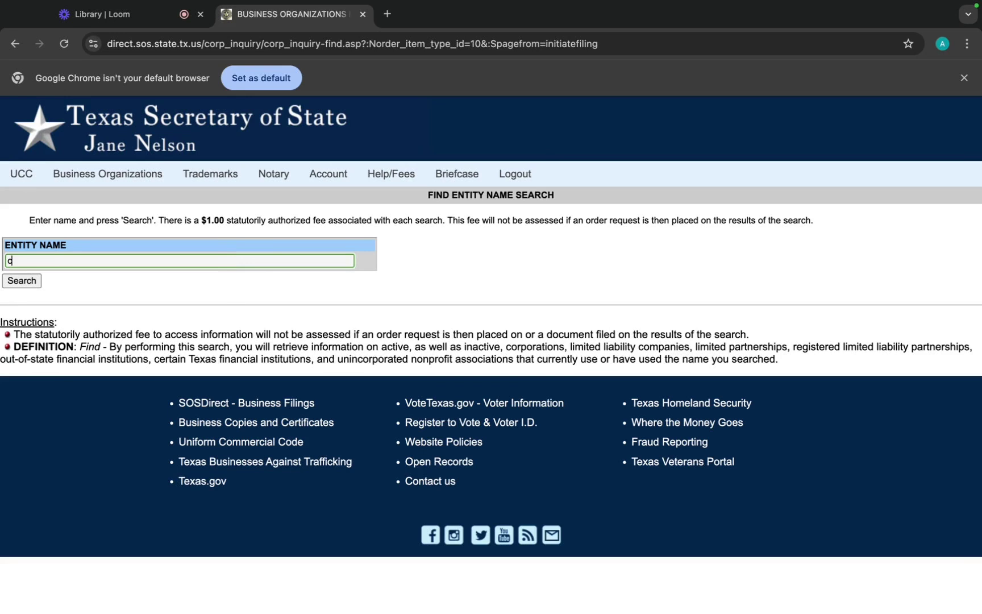
text(ng culture)
click(32, 279)
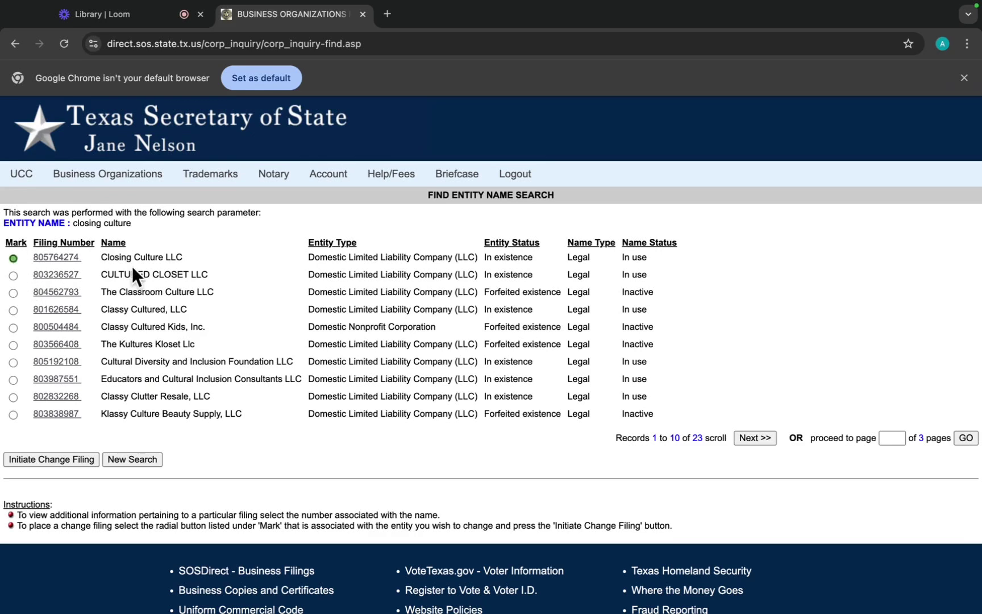
Initiate a Certificate of Amendment (Name Changes Only) filing for Closing Culture LLC.
click(46, 461)
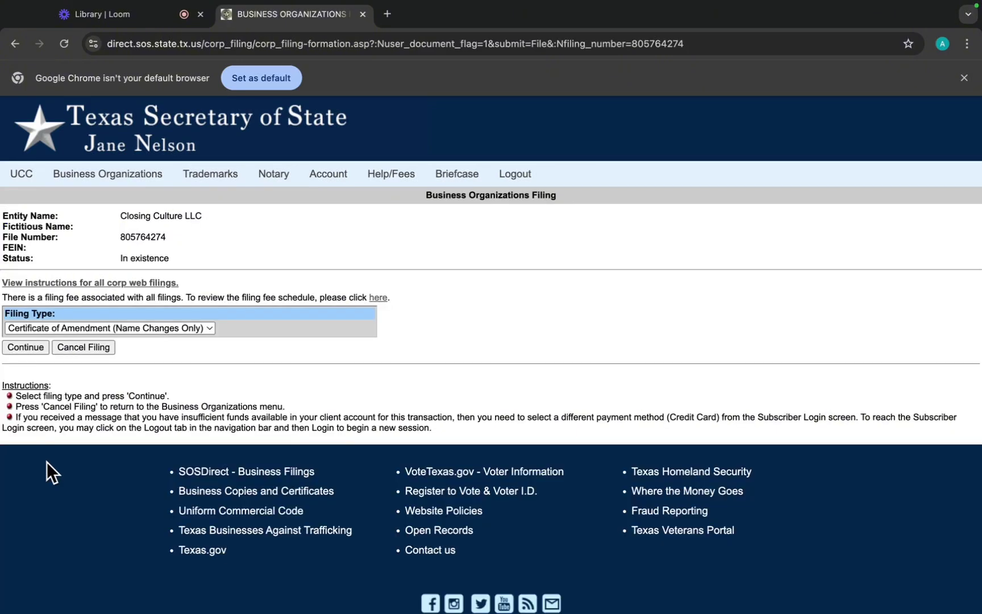
click(136, 329)
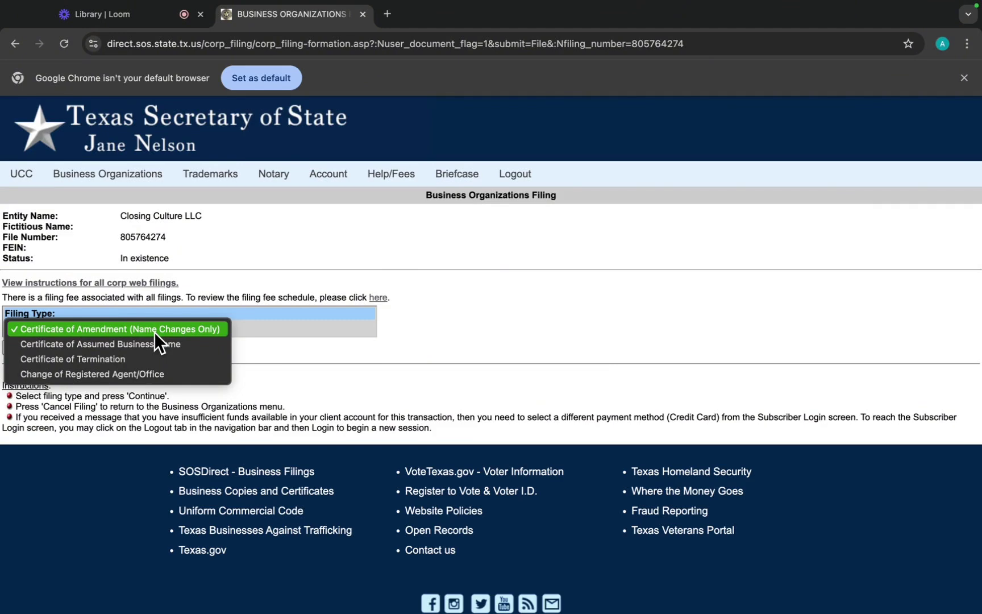
click(154, 331)
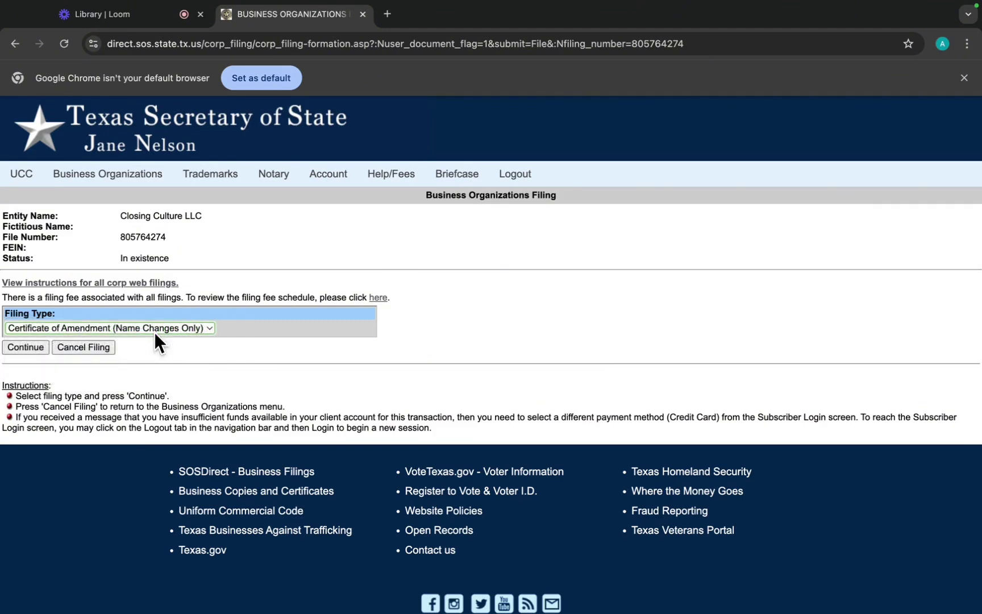
click(27, 343)
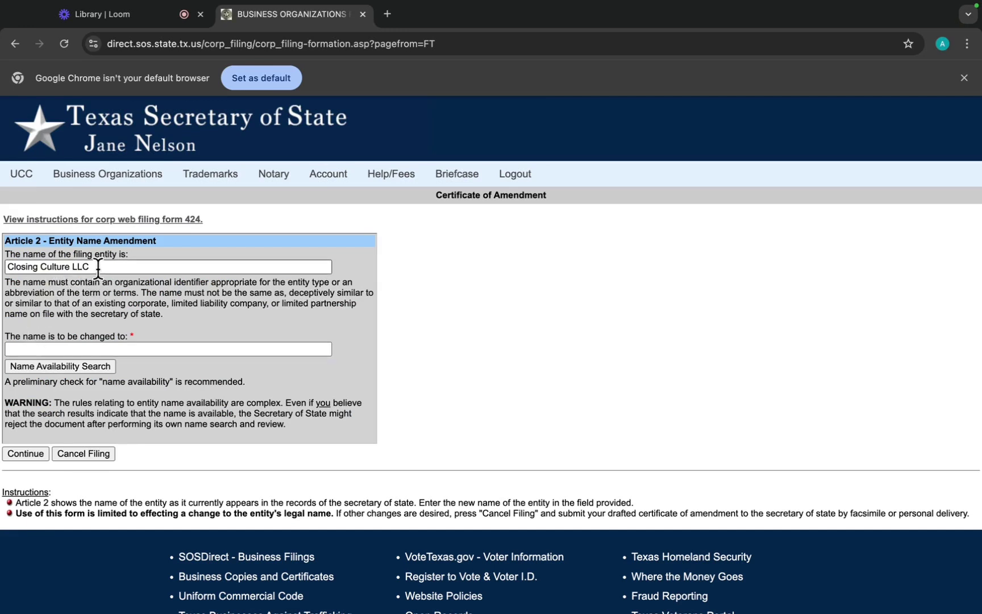
Enter 'Escrow Club LLC' as the new name and run its name availability search.
click(73, 349)
text(Escrow Cl)
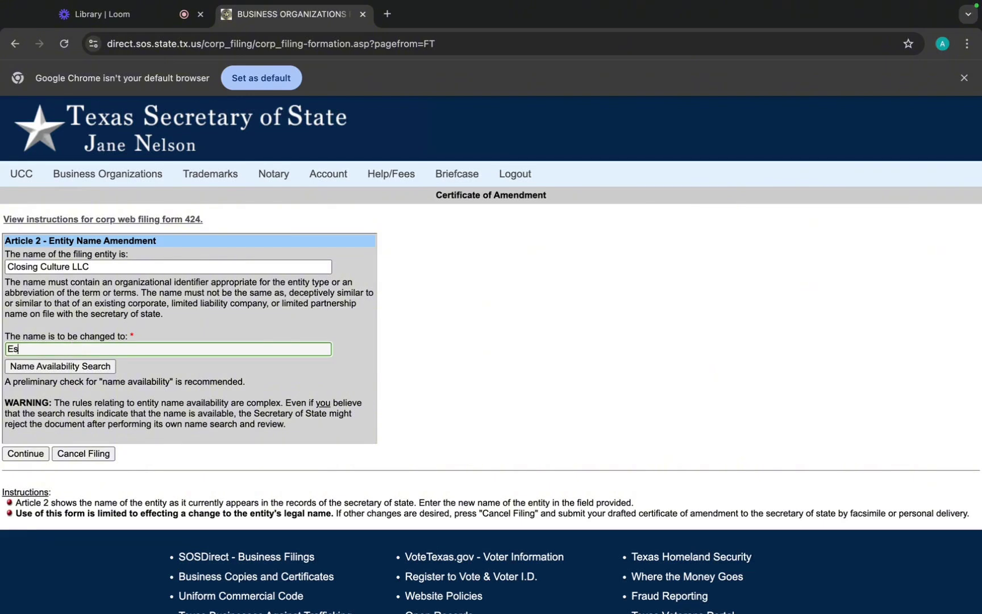
text(ub LLC)
click(64, 367)
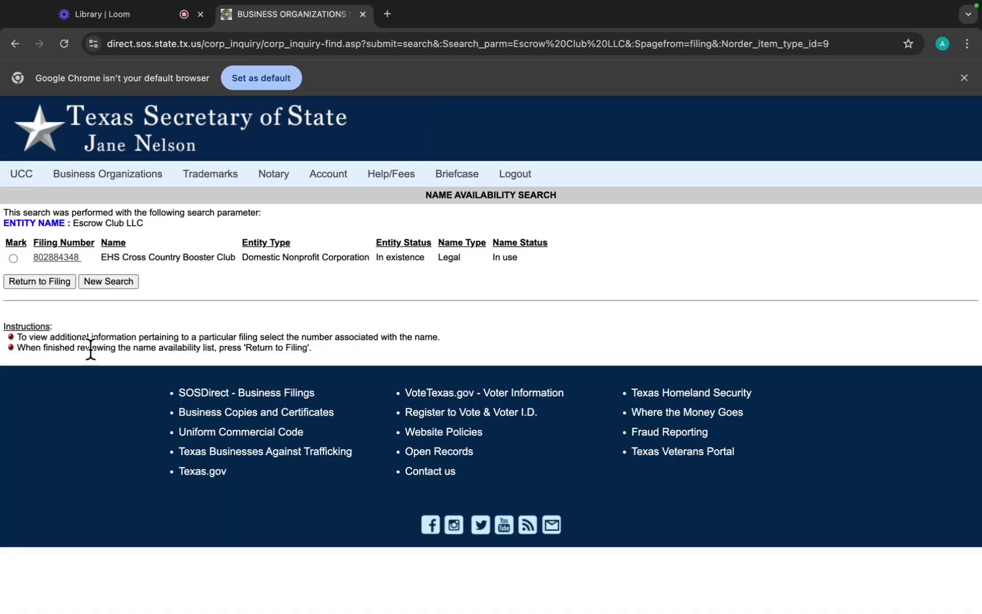
click(62, 282)
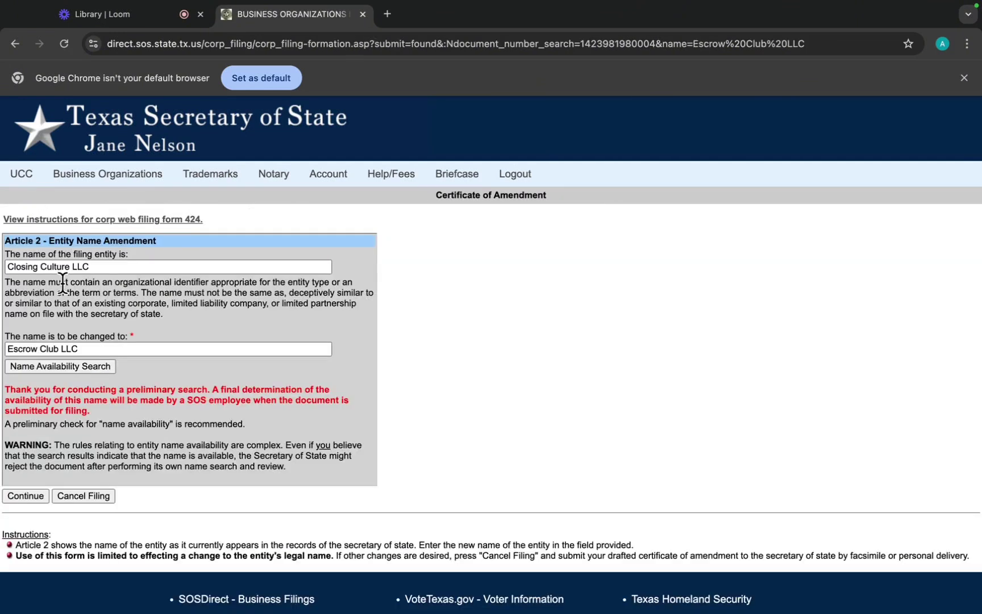
click(73, 366)
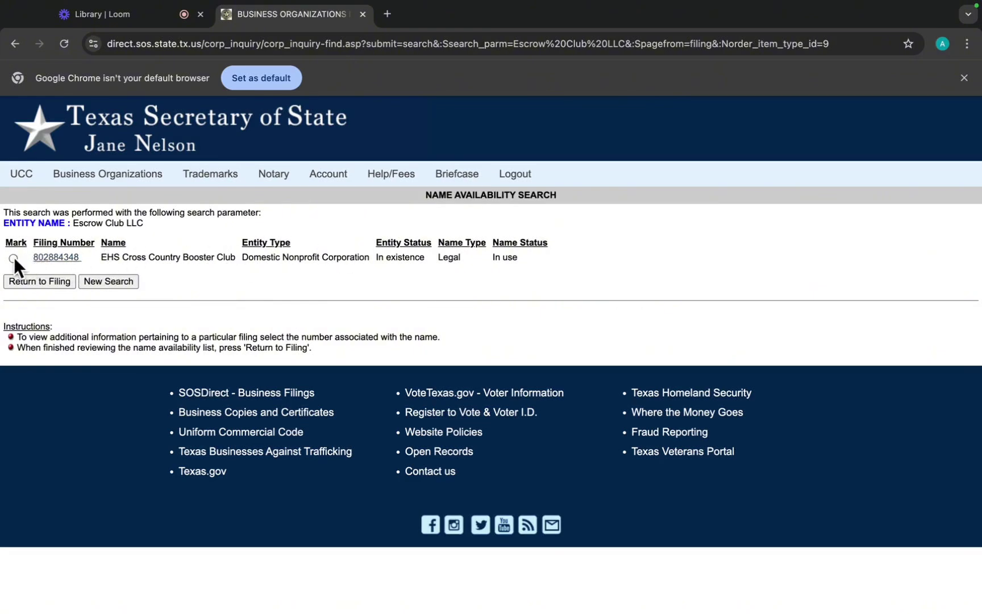
click(63, 280)
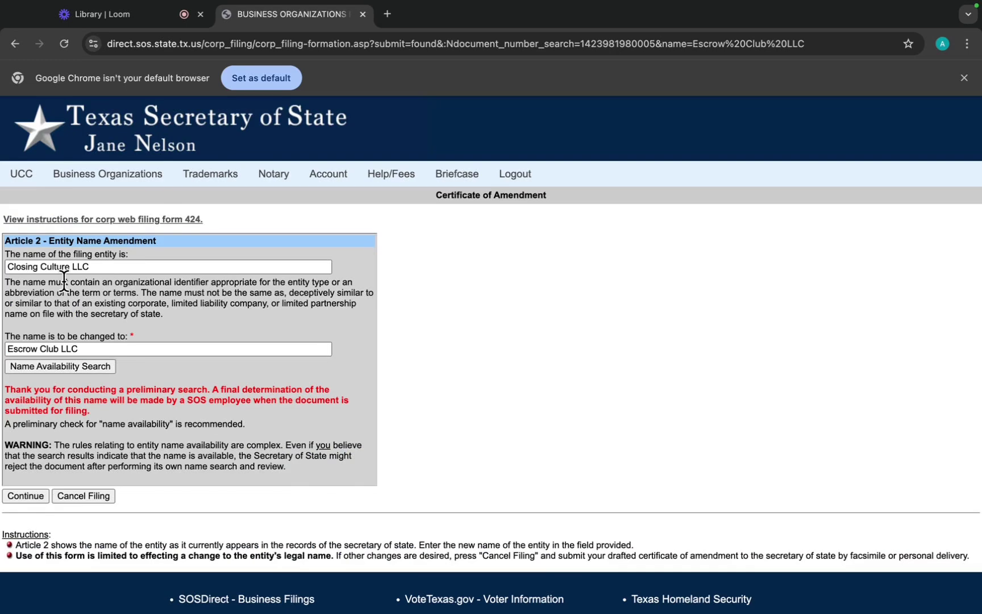
scroll(90, 383, down, 1)
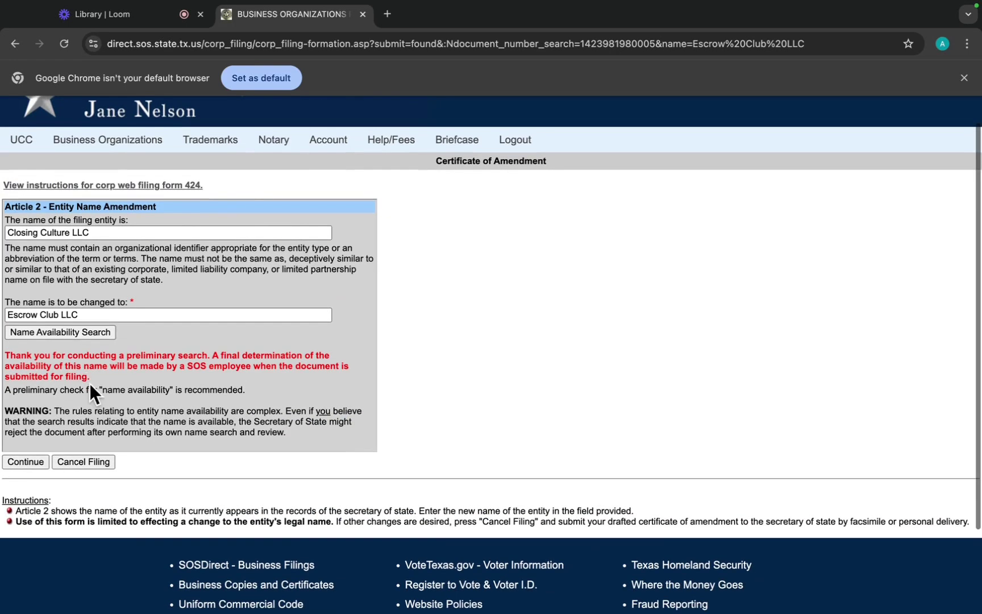
Skip the consent letter, leave Effective Date blank, and continue to the filing review.
click(20, 460)
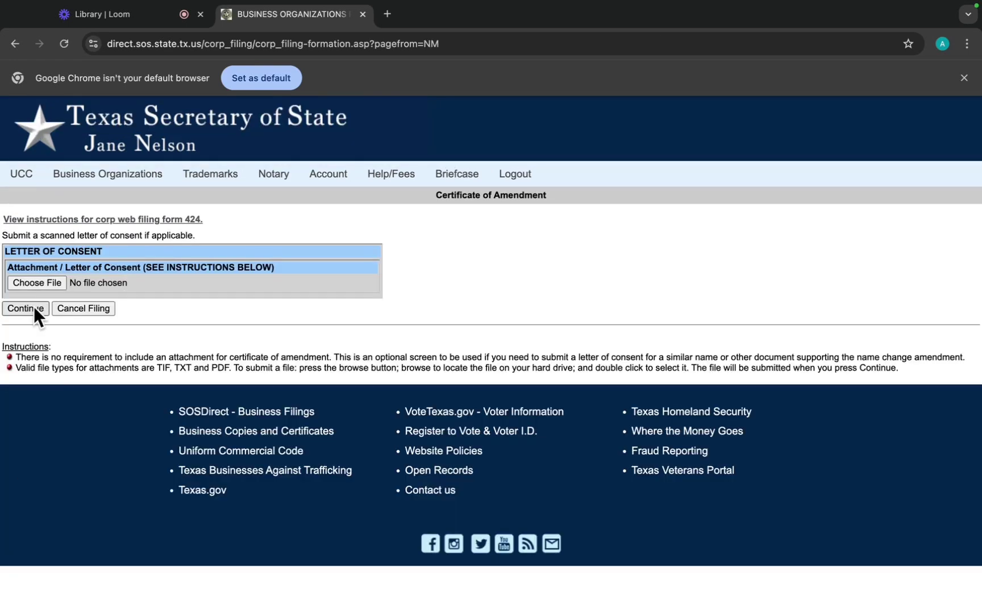
click(34, 307)
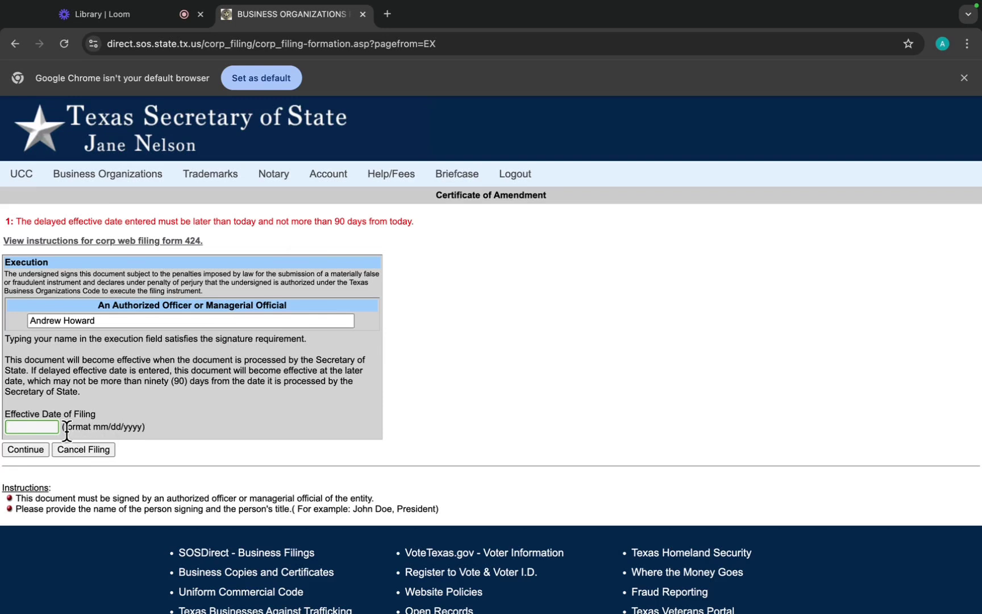
text(01/01/2025)
key(super+a)
key(BackSpace)
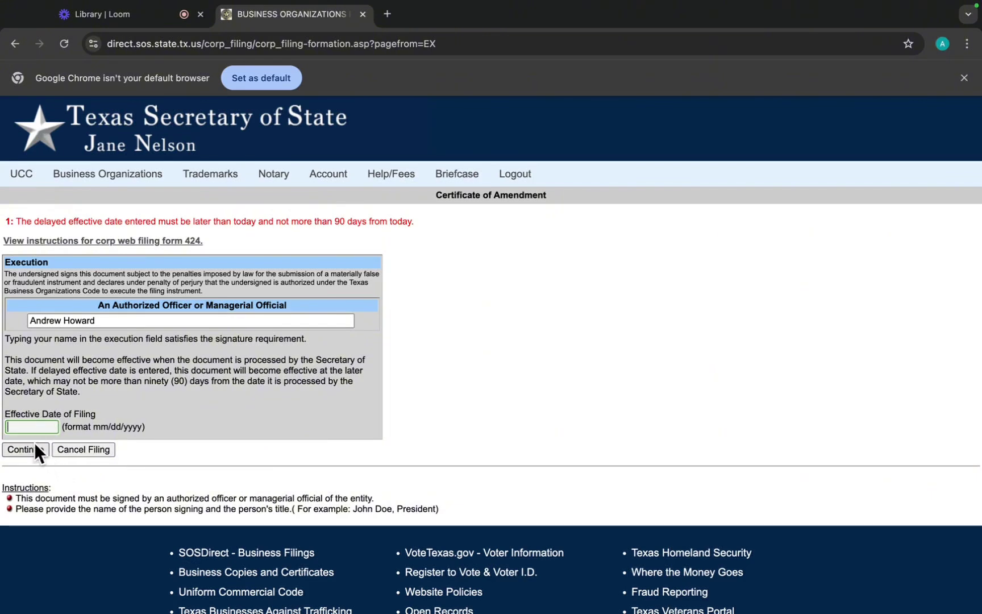
click(33, 447)
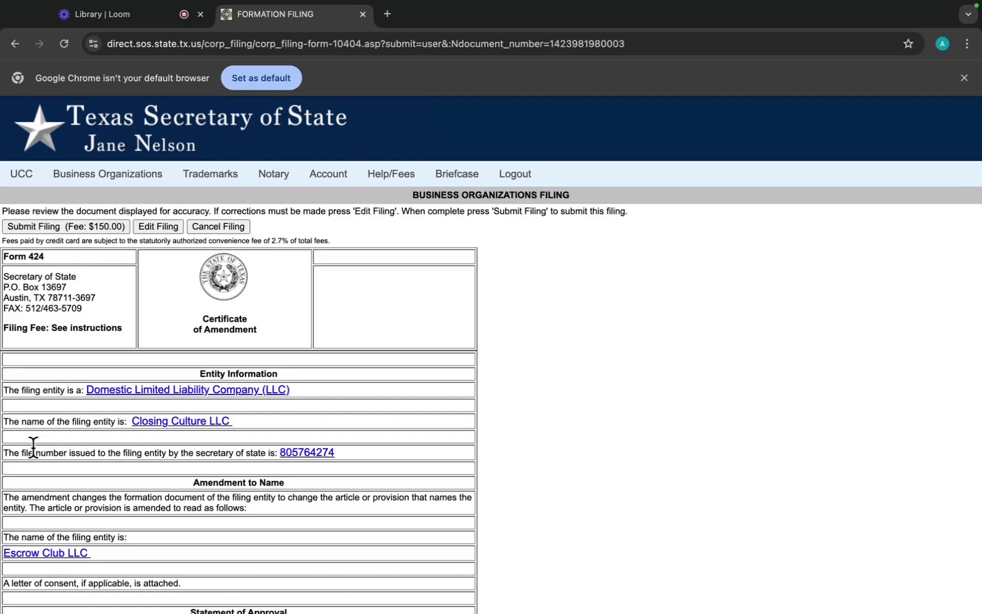
scroll(212, 334, down, 3)
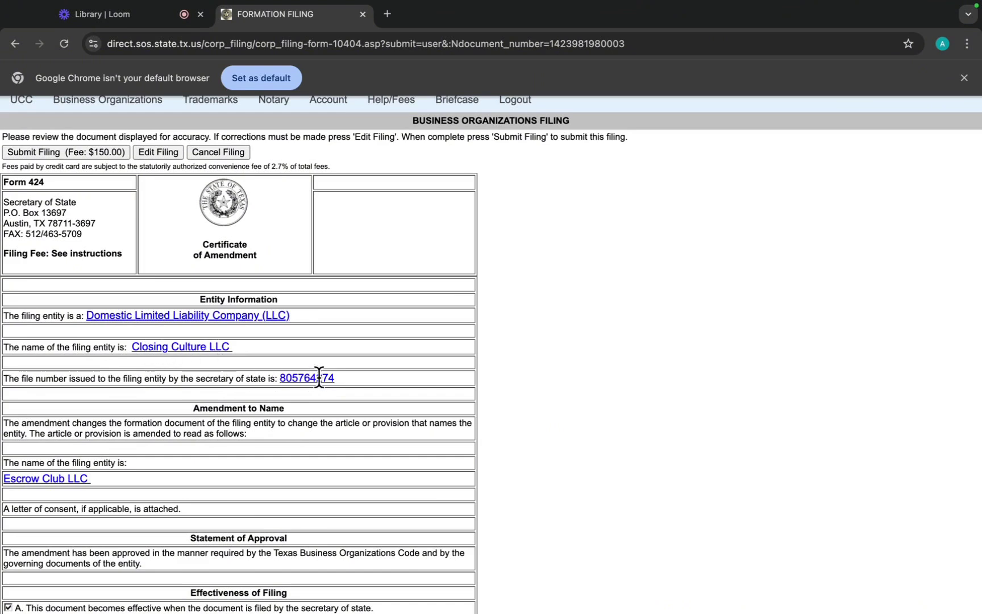
scroll(319, 377, down, 2)
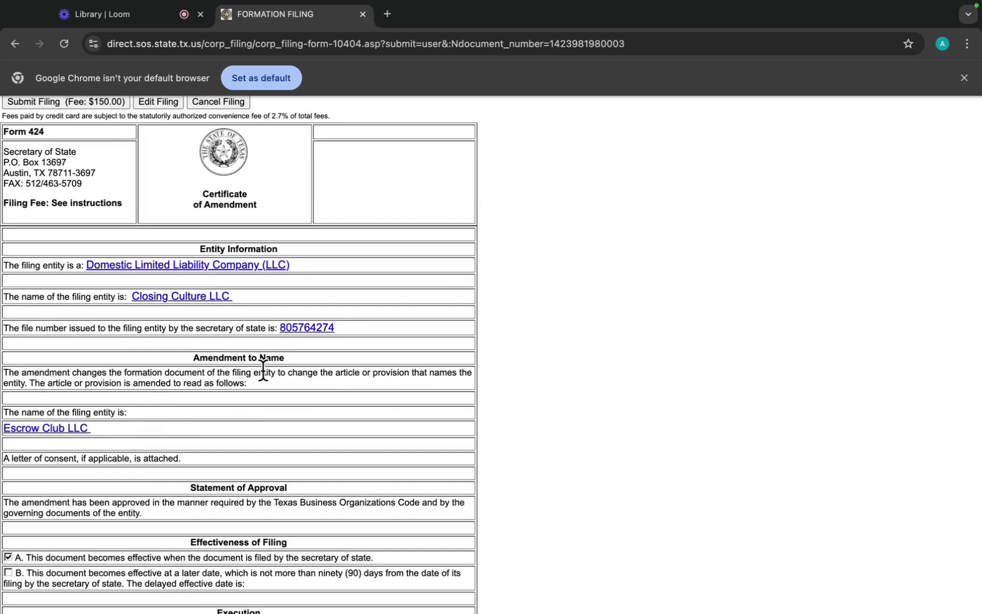
scroll(172, 412, down, 1)
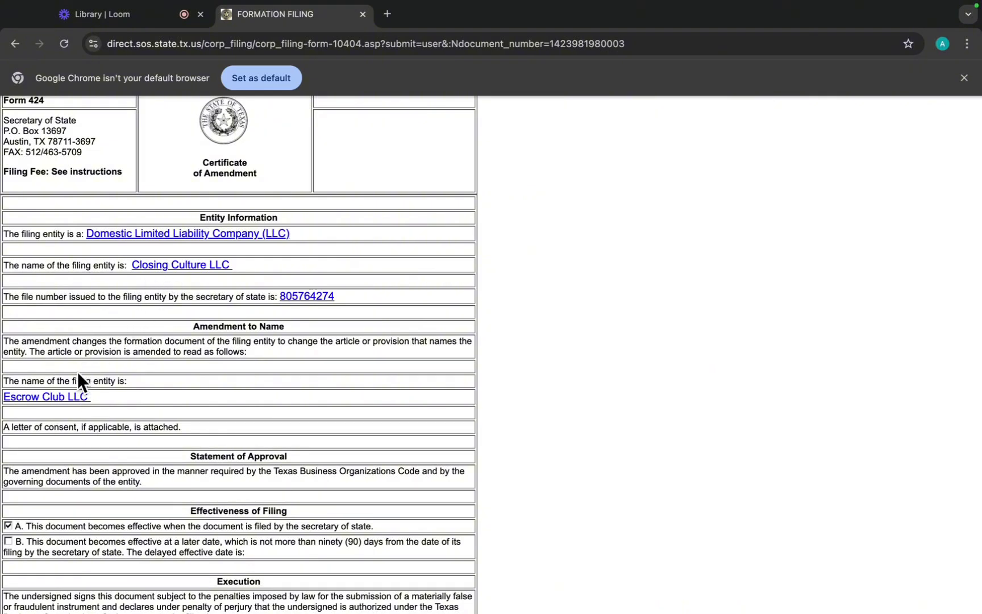
scroll(202, 438, down, 1)
scroll(201, 438, down, 2)
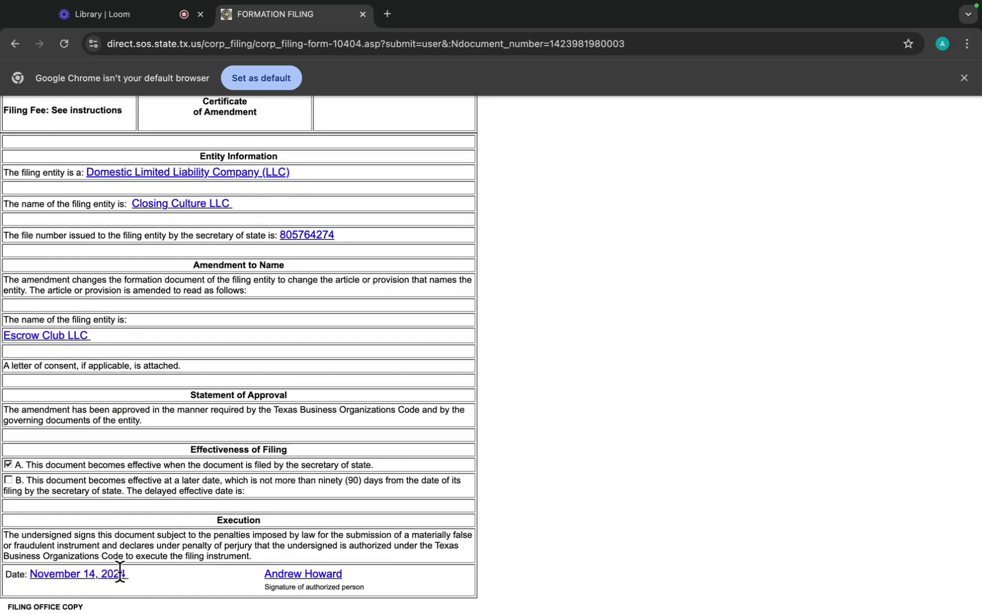
scroll(298, 519, up, 3)
scroll(298, 517, up, 1)
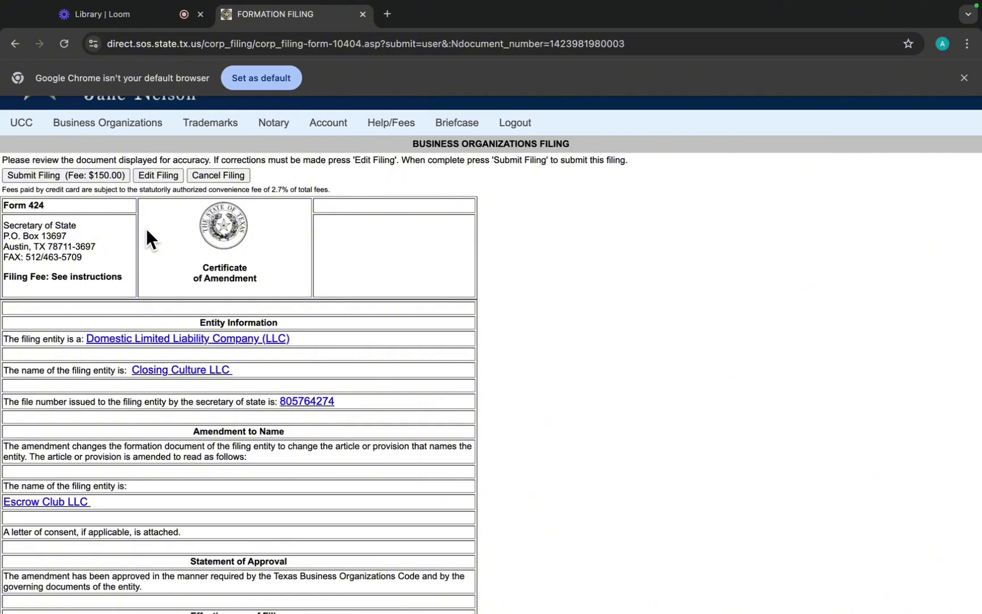
Submit the amendment filing for the $150.00 fee and review the transaction receipt.
click(96, 176)
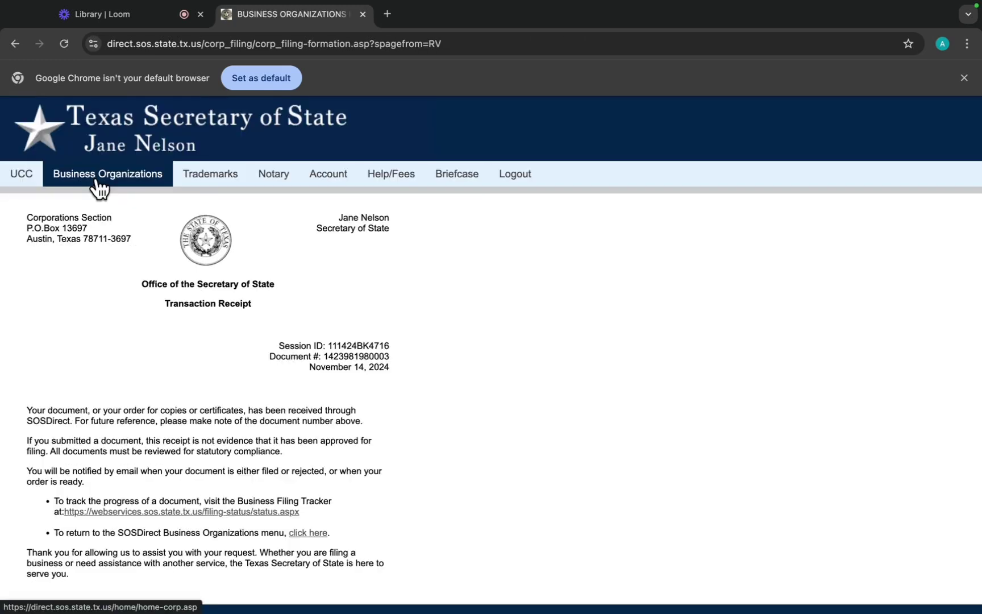
scroll(357, 302, down, 3)
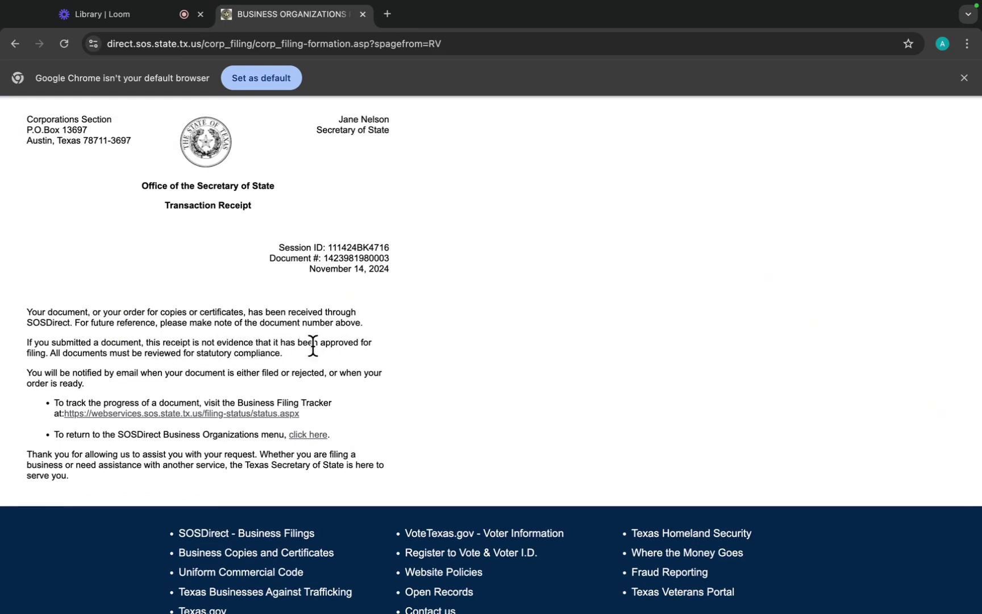
scroll(312, 345, up, 2)
scroll(313, 345, up, 1)
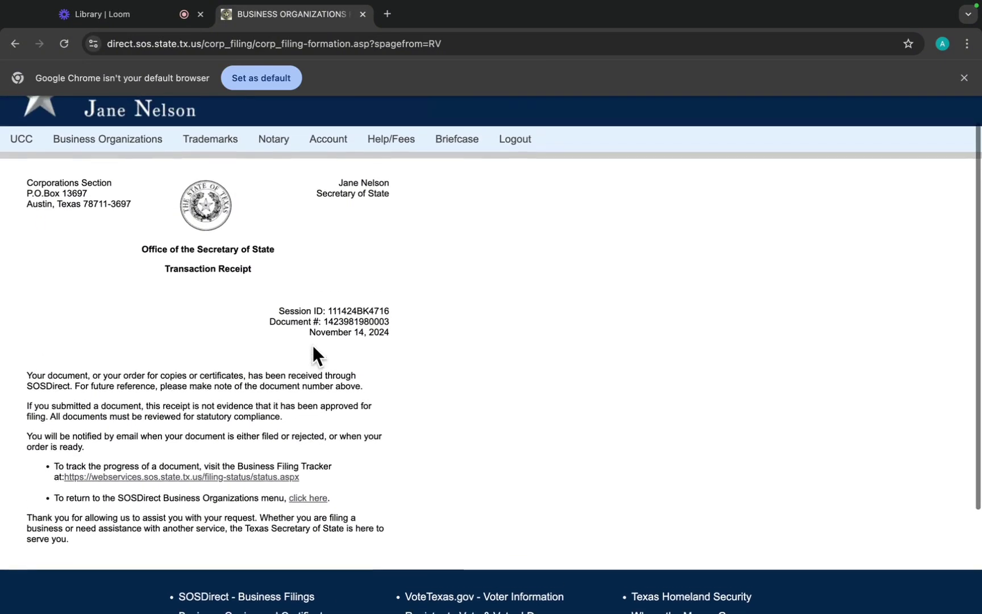
scroll(313, 348, up, 1)
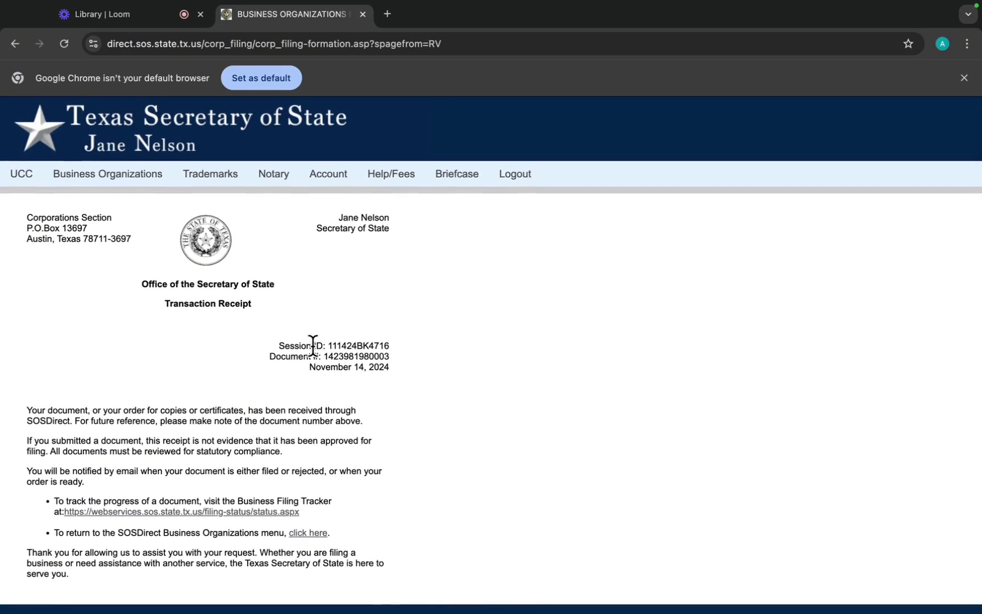